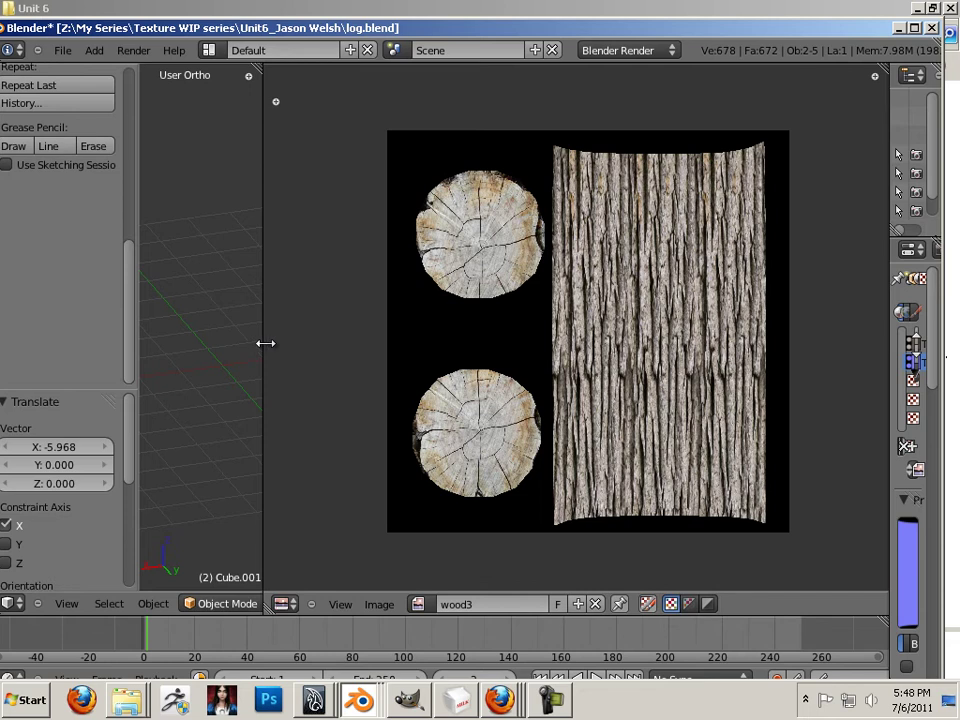
Widen the 3D view and nudge the brown bark log (Cube.003) by about -0.27 along Y.
drag(265, 343, 668, 350)
scroll(452, 339, up, 5)
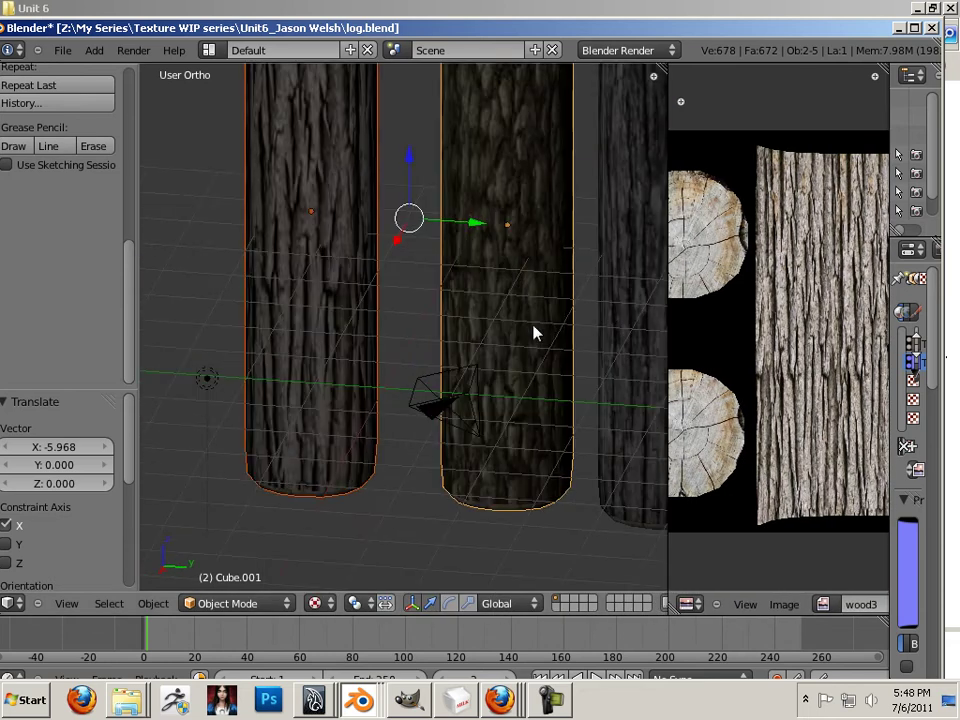
scroll(530, 345, down, 4)
drag(358, 355, 328, 369)
right_click(293, 333)
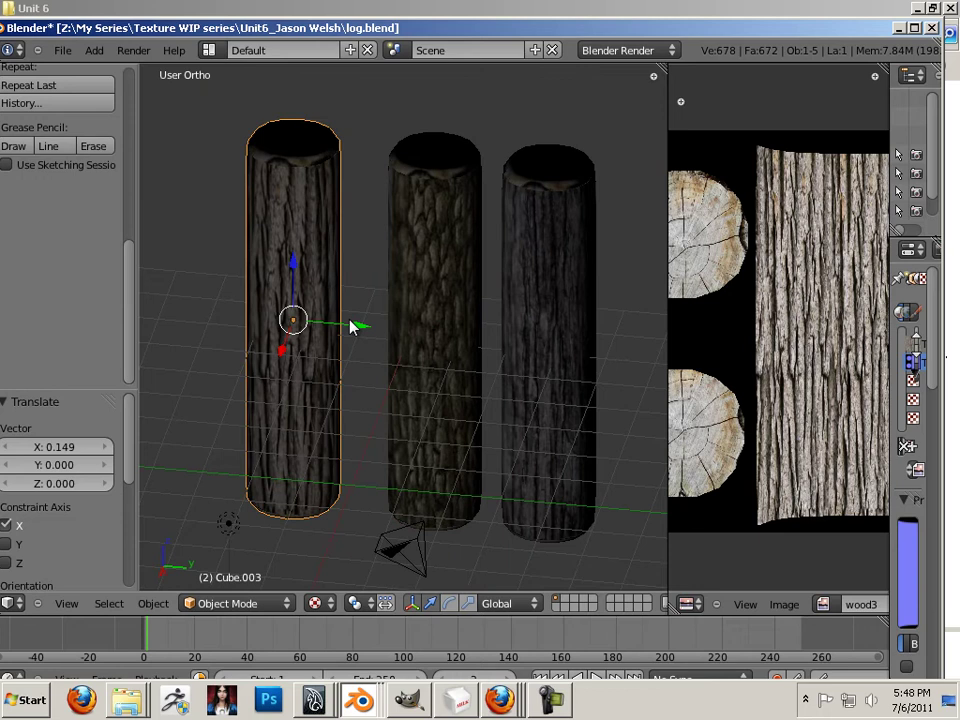
mouse_move(352, 327)
mouse_down()
mouse_move(482, 343)
mouse_move(336, 330)
mouse_up()
Bring the lamp closer to the logs along X and shift it about 2.05 along Y to light the bark.
drag(422, 401, 220, 401)
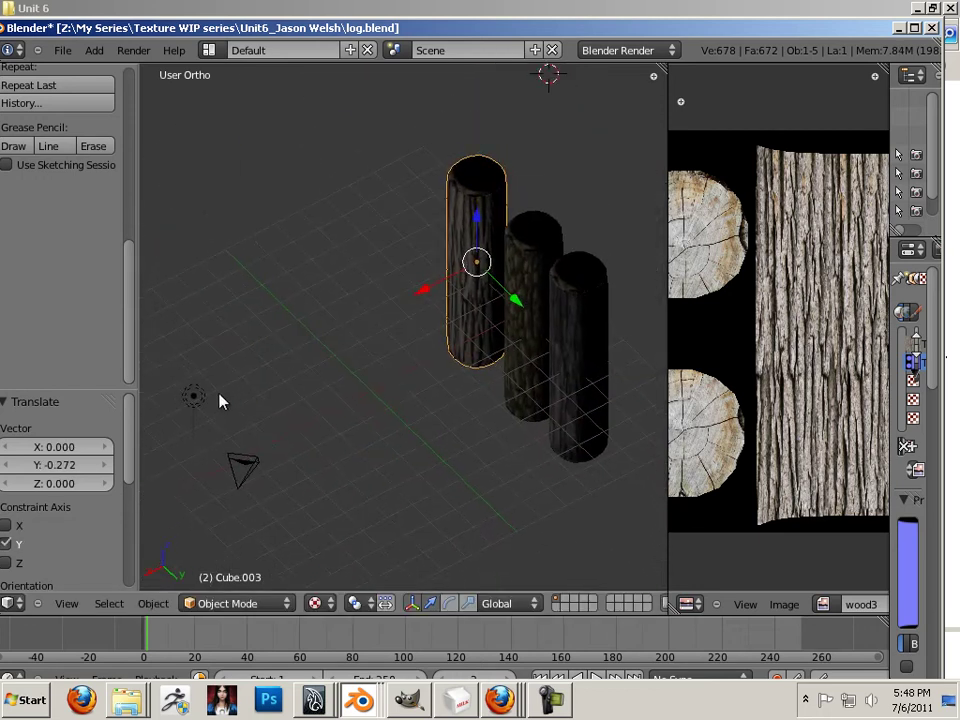
right_click(195, 398)
key(g)
key(x)
click(349, 345)
drag(349, 345, 503, 360)
scroll(400, 345, up, 3)
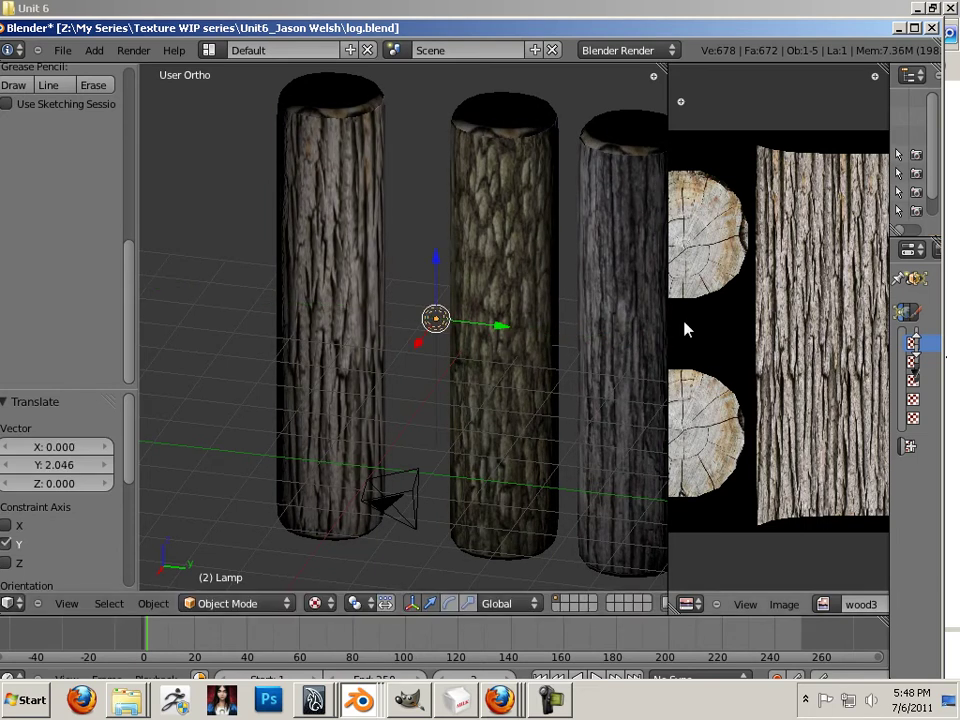
Examine the Bark_2 material of the dark grey log and its texture slots in an enlarged properties area.
scroll(600, 326, right, 5)
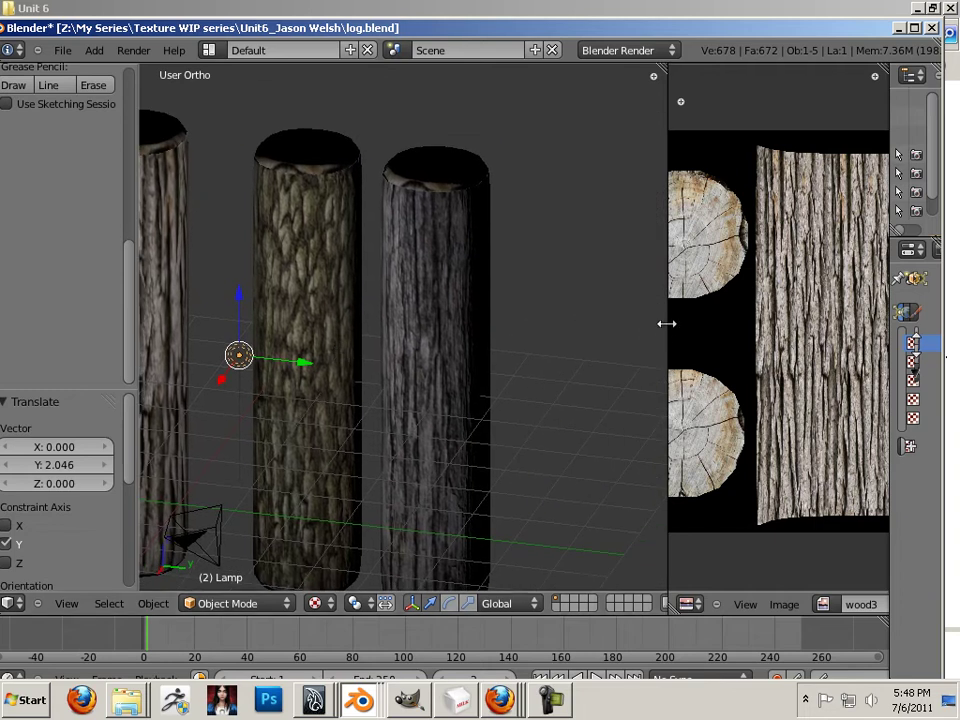
drag(666, 321, 462, 320)
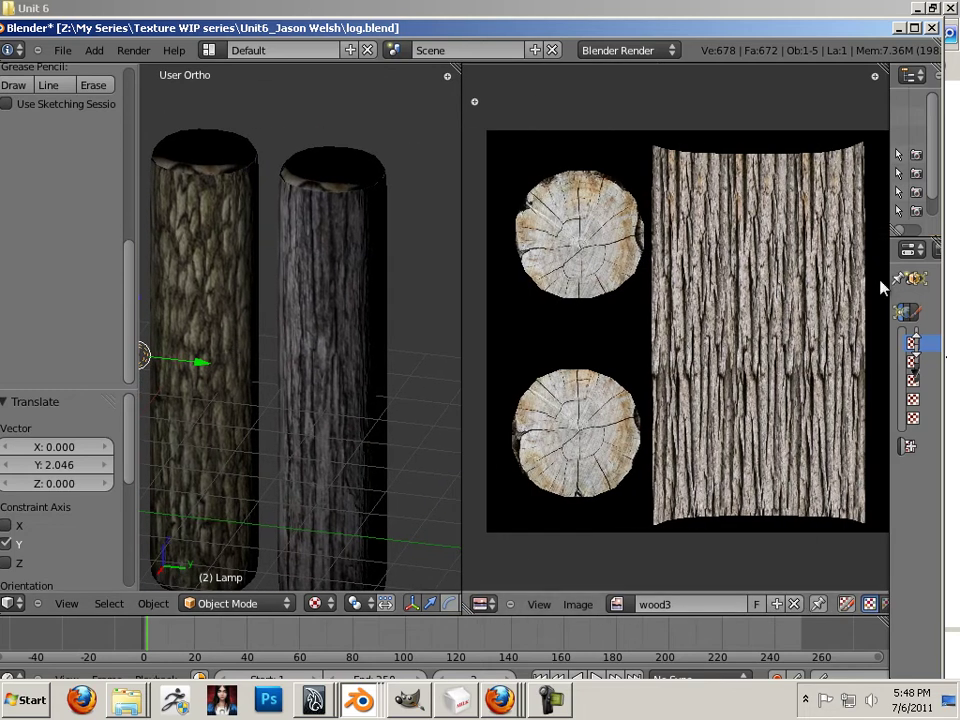
drag(889, 326, 525, 310)
right_click(360, 285)
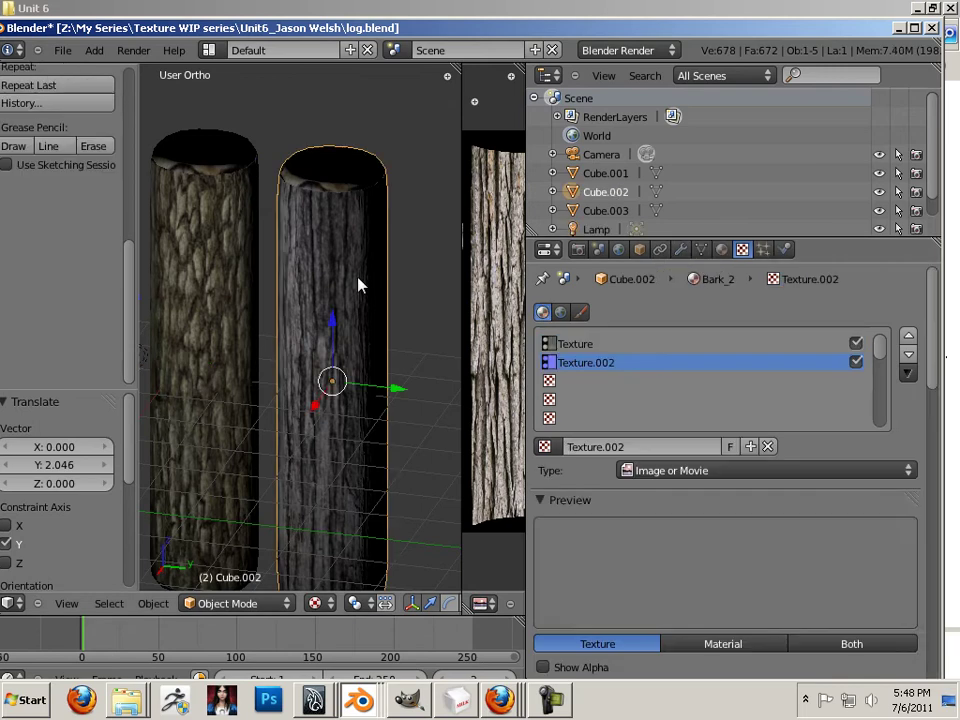
click(722, 250)
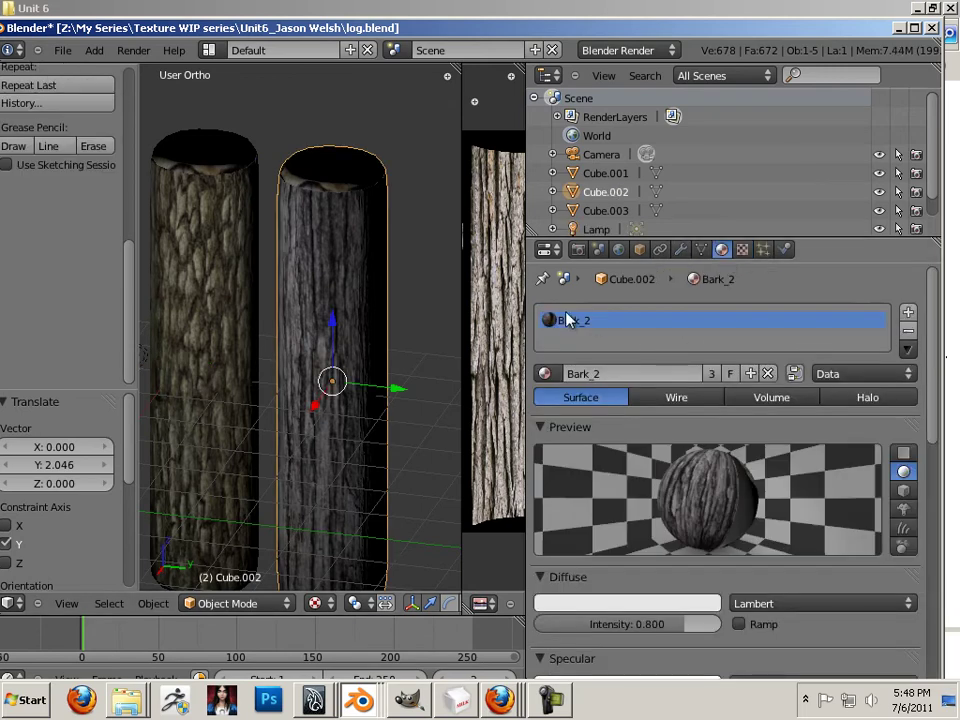
click(742, 249)
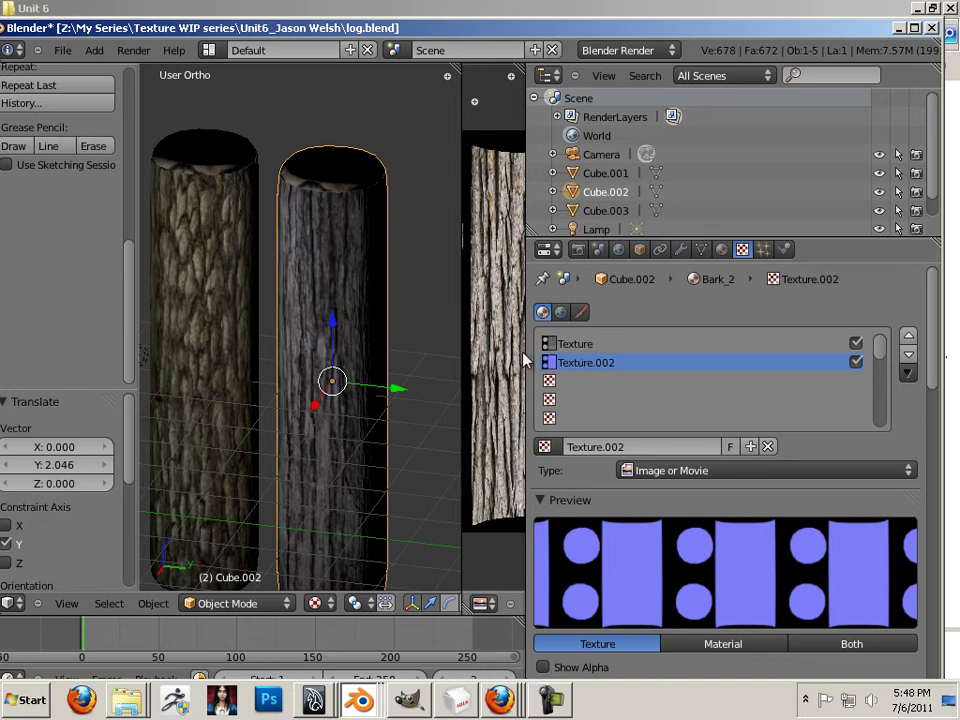
Widen the 3D view again and spread the dark grey and mossy logs along Y, shifting the mossy one about 0.23.
drag(527, 361, 779, 390)
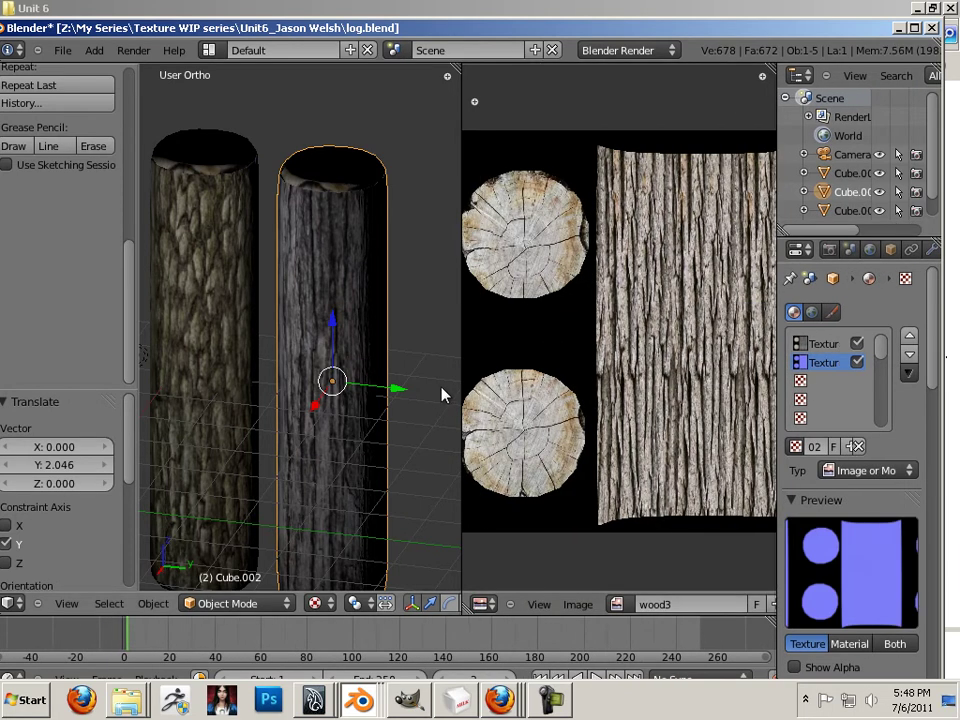
drag(461, 383, 711, 388)
scroll(579, 405, down, 3)
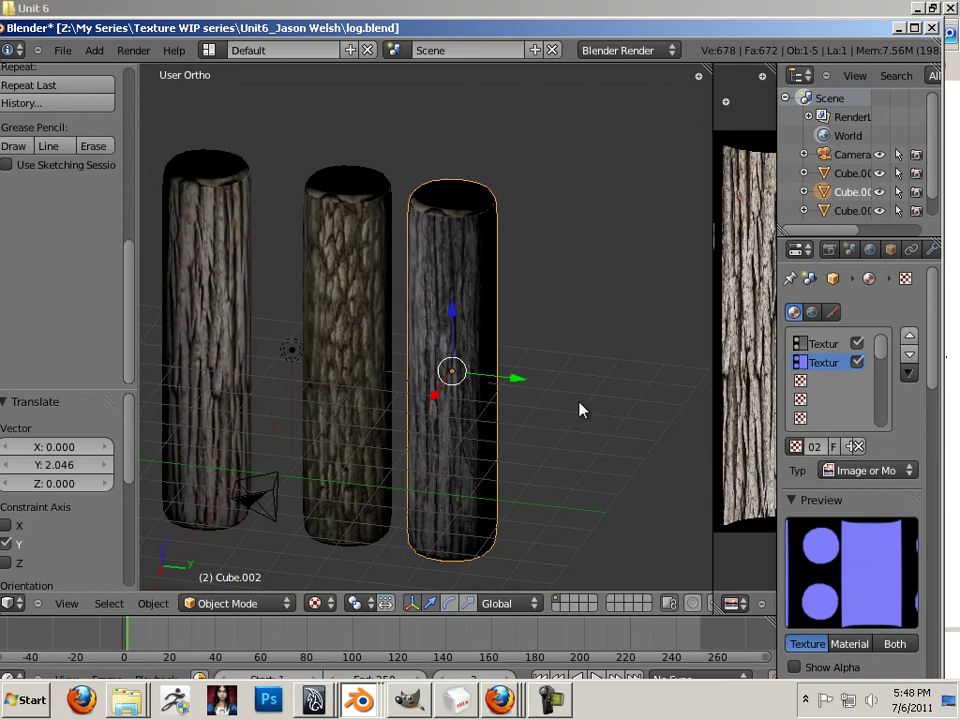
drag(548, 366, 575, 368)
right_click(427, 345)
drag(454, 349, 488, 361)
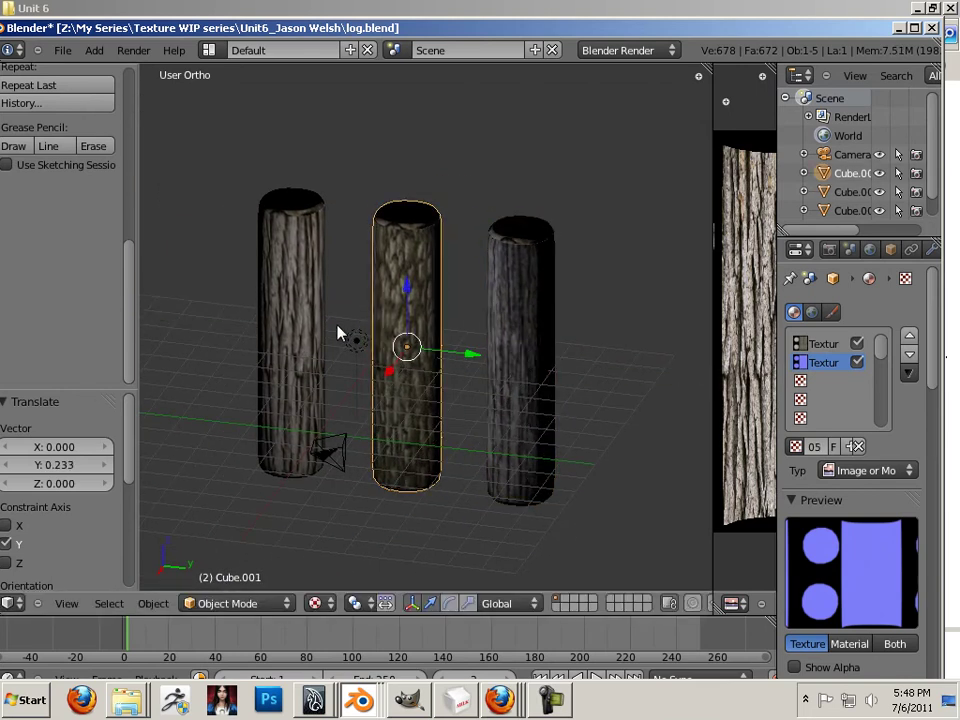
Move the brown bark log about 9.1 along Y to the far end of the row, beyond the dark grey log.
right_click(322, 334)
drag(358, 343, 666, 399)
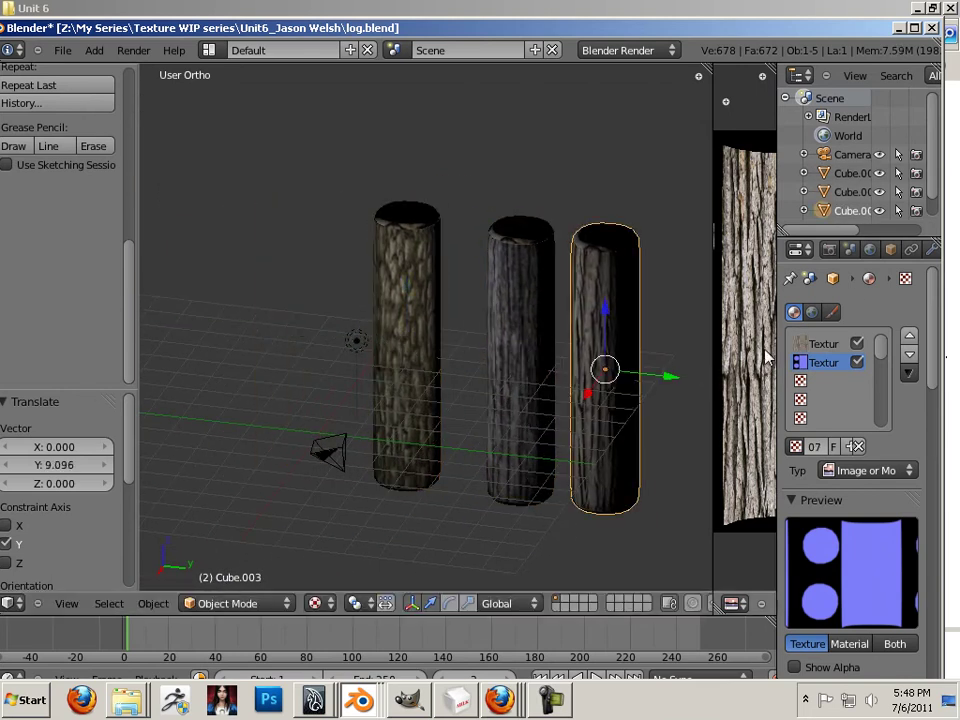
drag(681, 311, 616, 316)
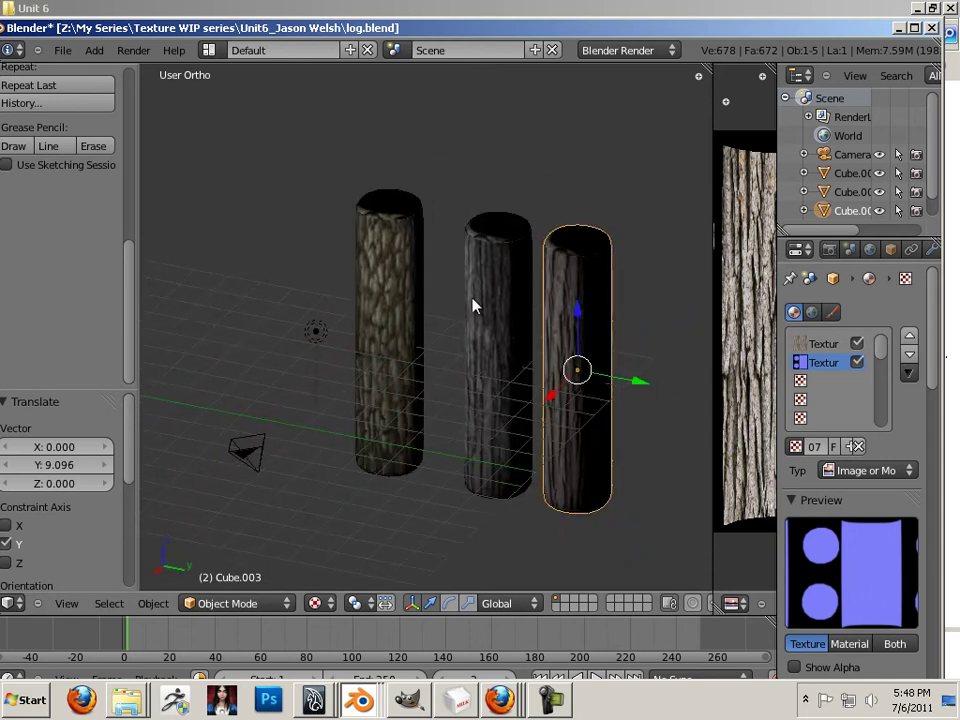
drag(474, 305, 440, 357)
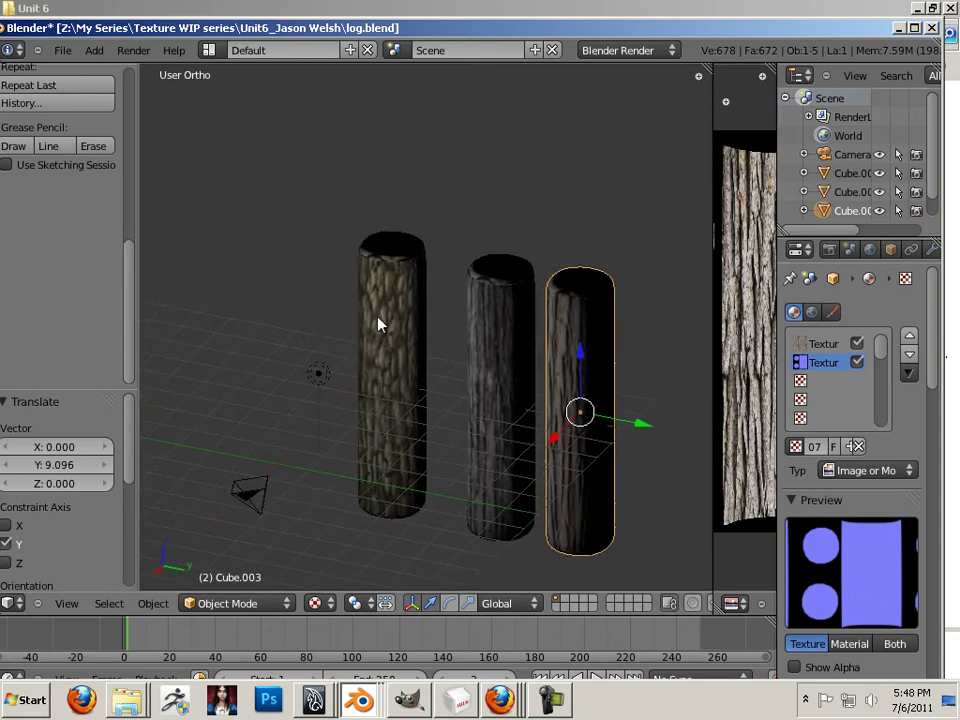
Select all three logs, clear the selection, and compare their bark textures up close.
right_click(364, 257)
key(b)
drag(366, 254, 643, 345)
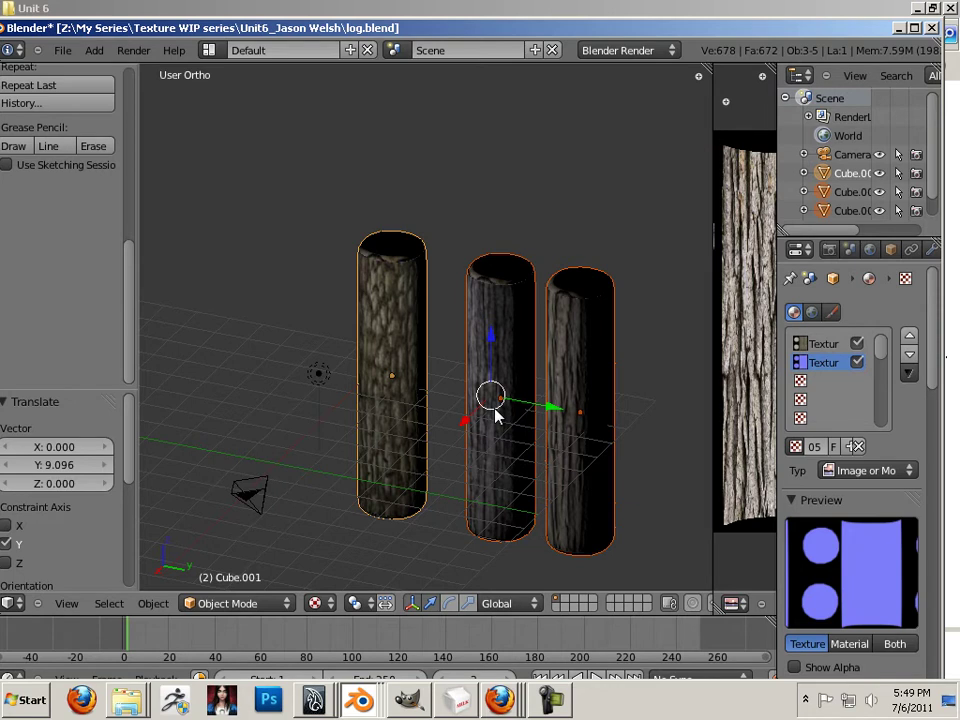
key(a)
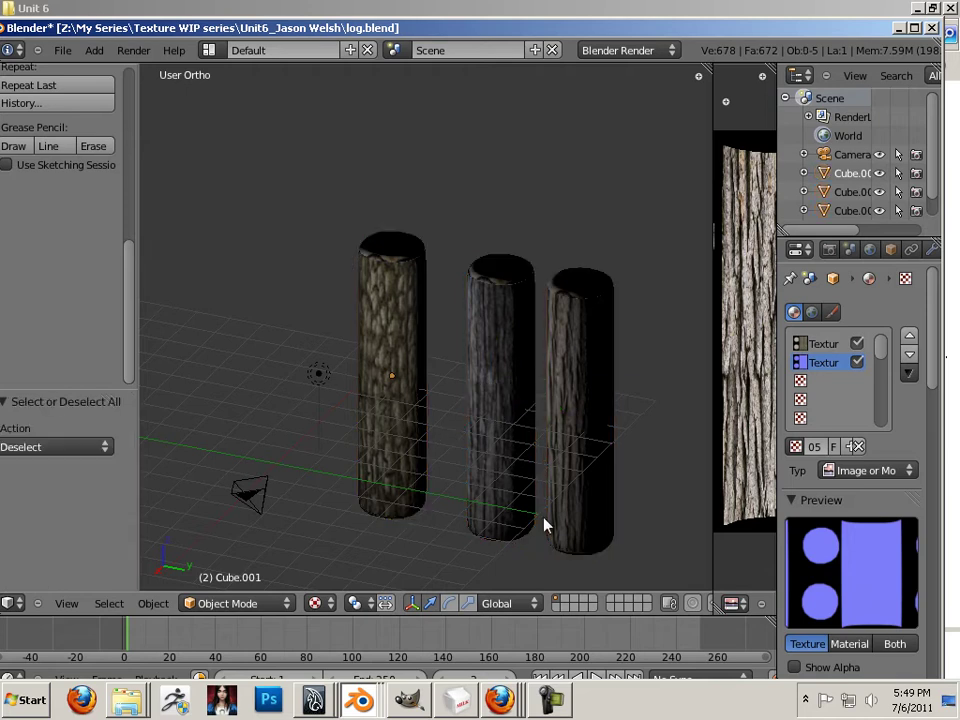
scroll(520, 520, down, 3)
drag(489, 516, 523, 497)
scroll(556, 508, up, 1)
scroll(556, 508, up, 4)
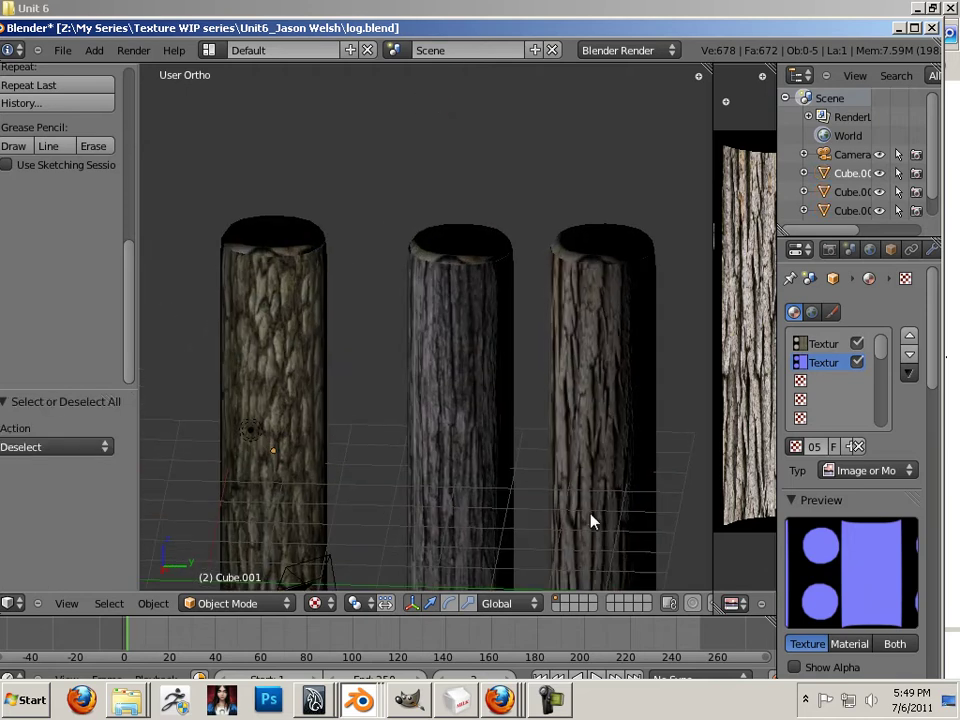
Switch to Firefox, check the TreeBark-3 photo's pixel size, and return to the bark texture image results.
click(512, 706)
click(489, 661)
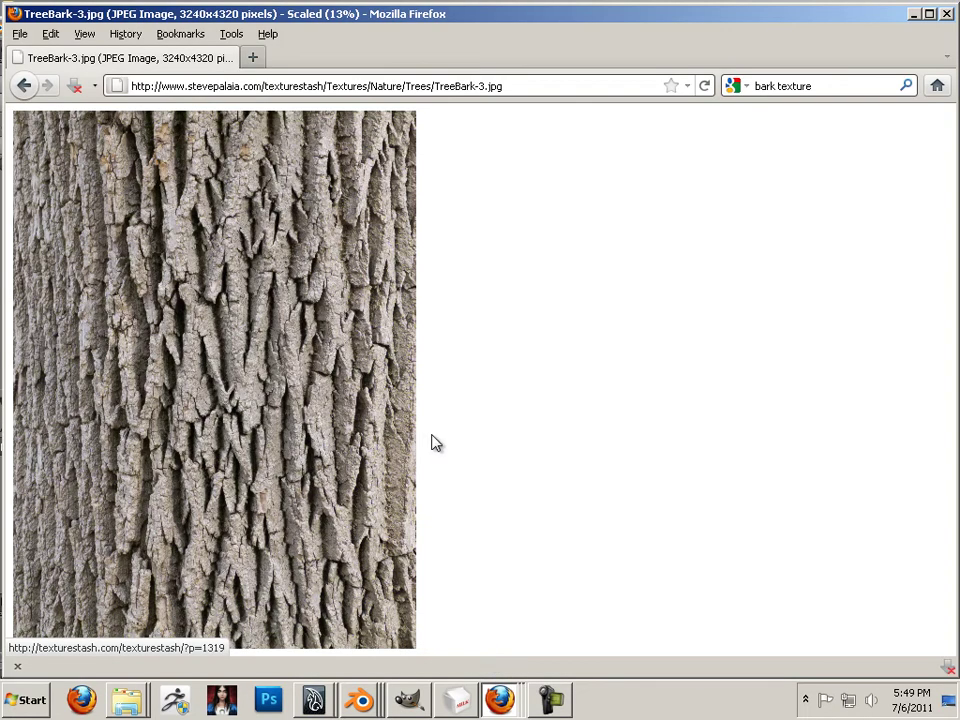
click(22, 86)
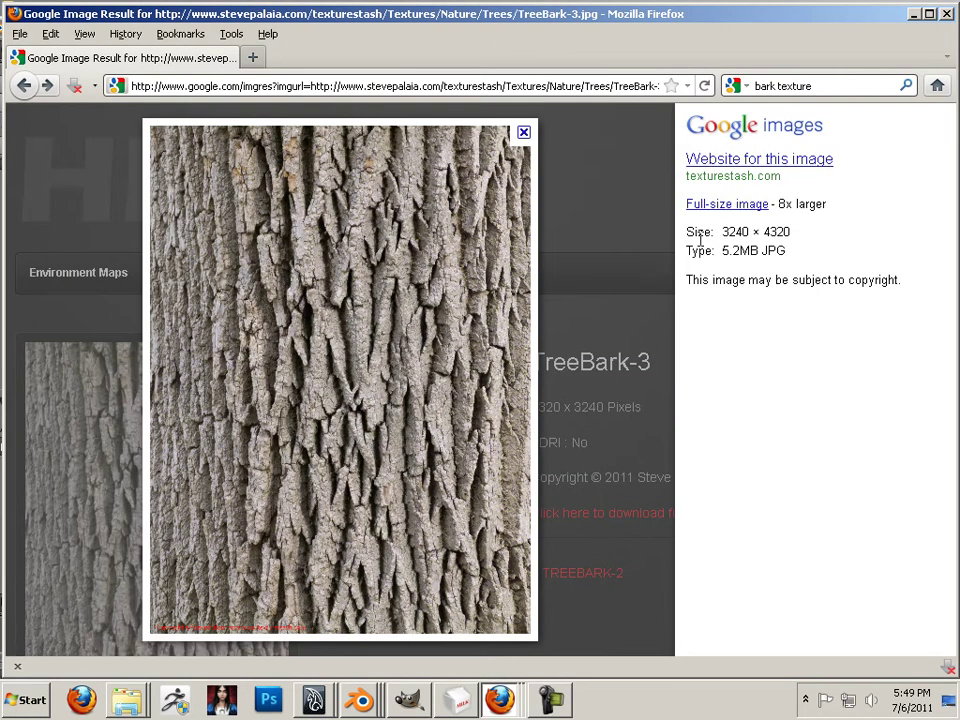
drag(723, 232, 806, 236)
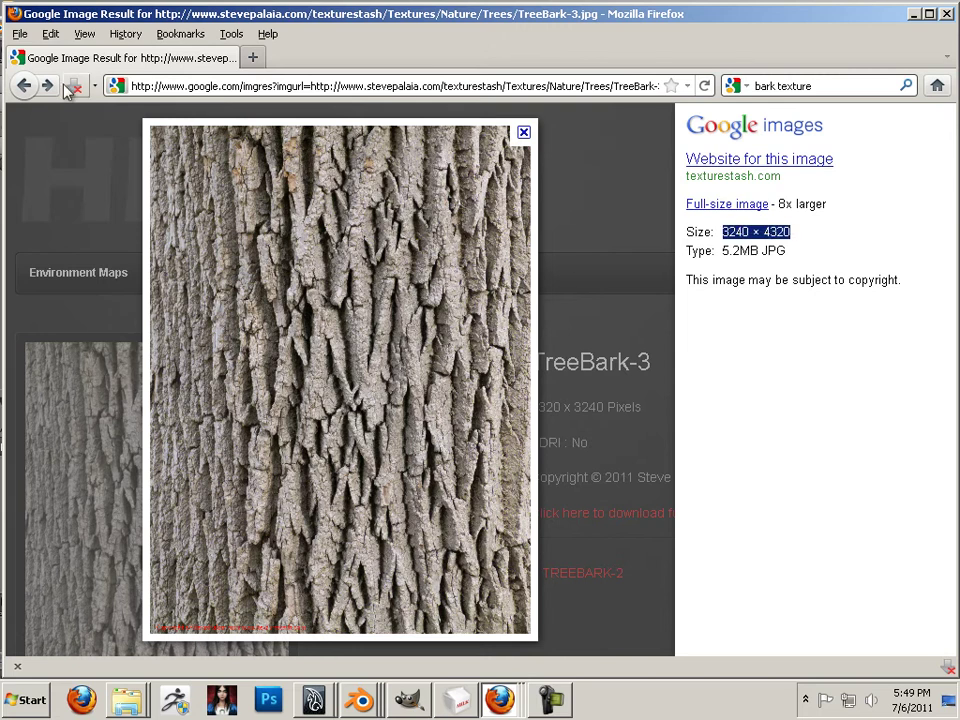
click(22, 86)
Find the 122507_tree_bark.jpg photo among the bark texture image results and open it at full size.
scroll(545, 482, down, 10)
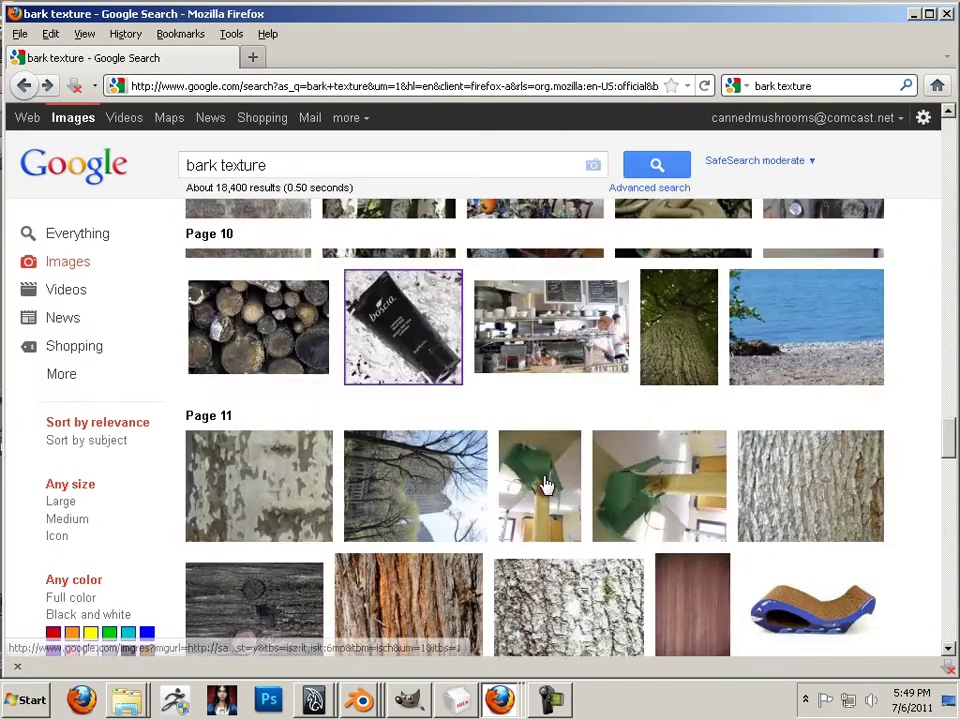
scroll(545, 482, down, 4)
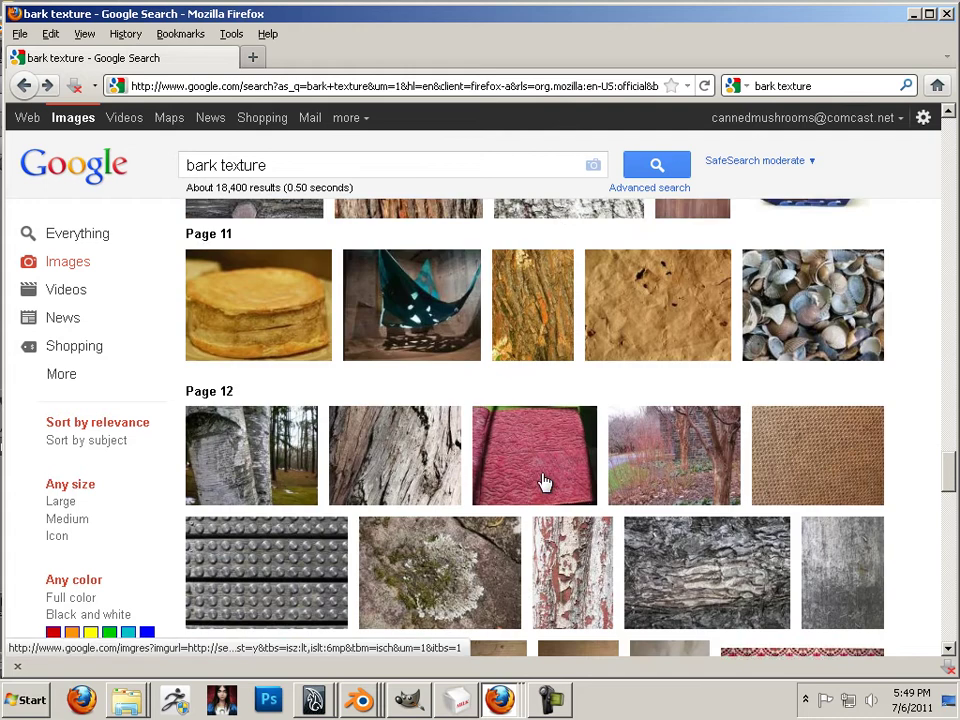
scroll(545, 482, down, 8)
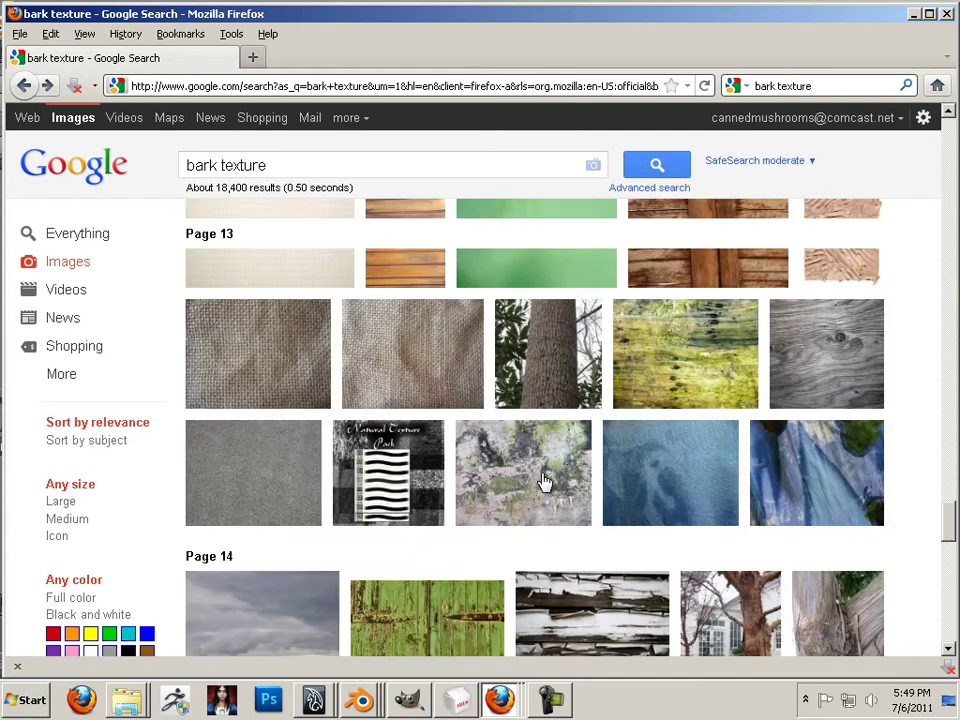
scroll(545, 482, down, 10)
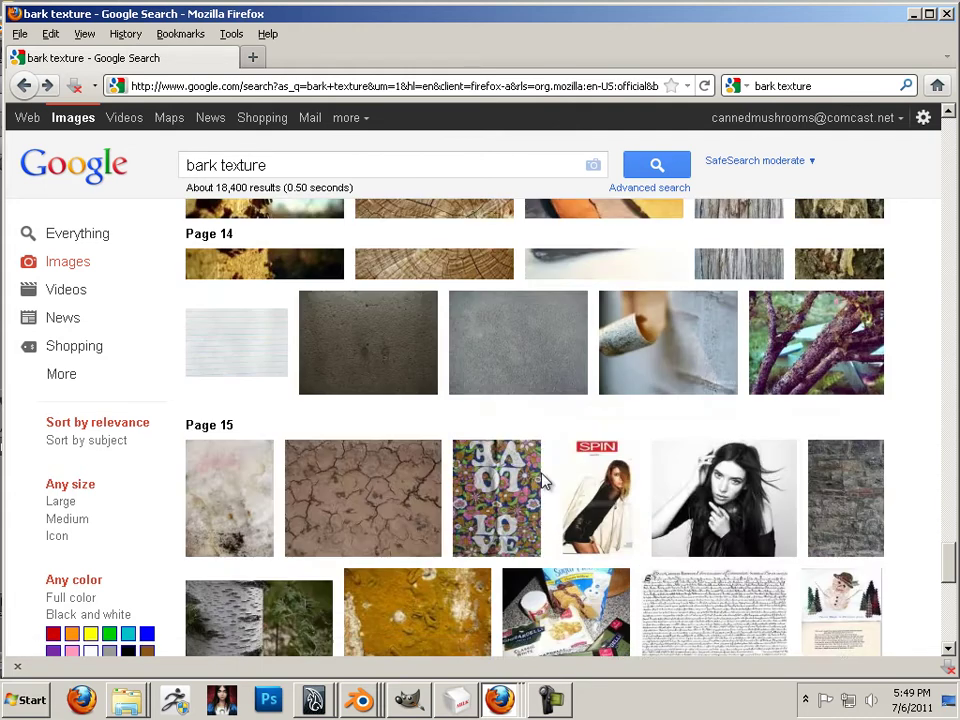
scroll(545, 482, down, 10)
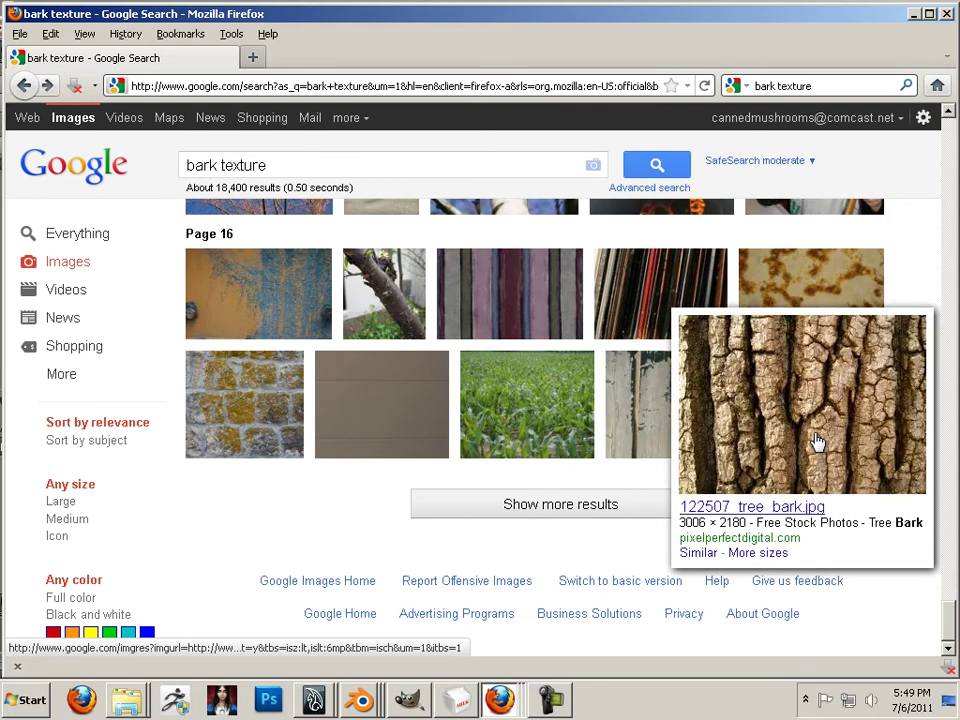
click(817, 442)
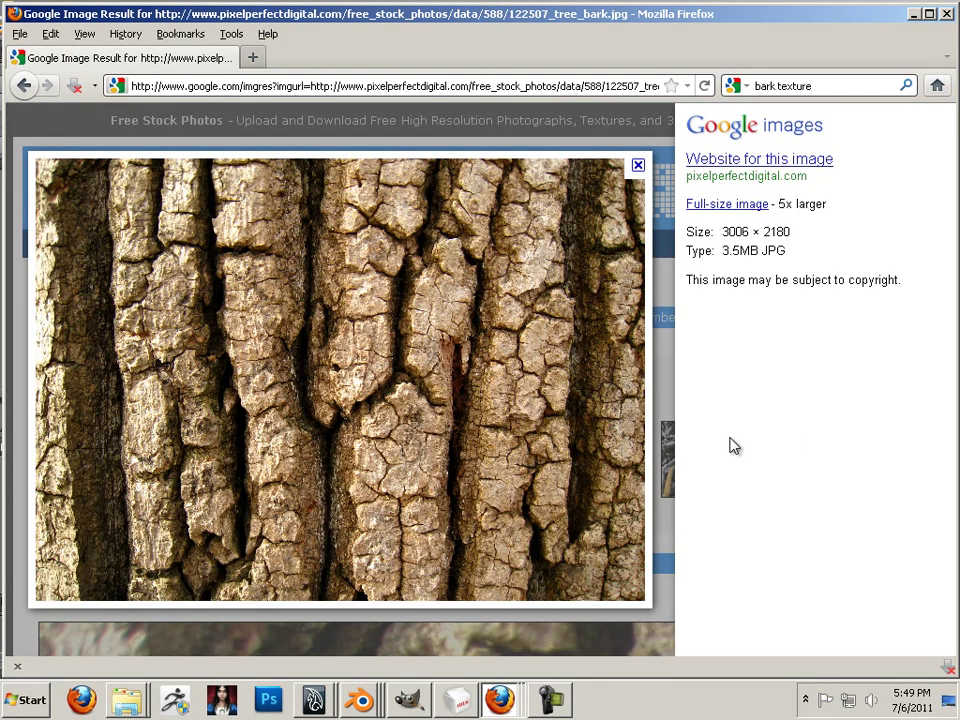
click(710, 206)
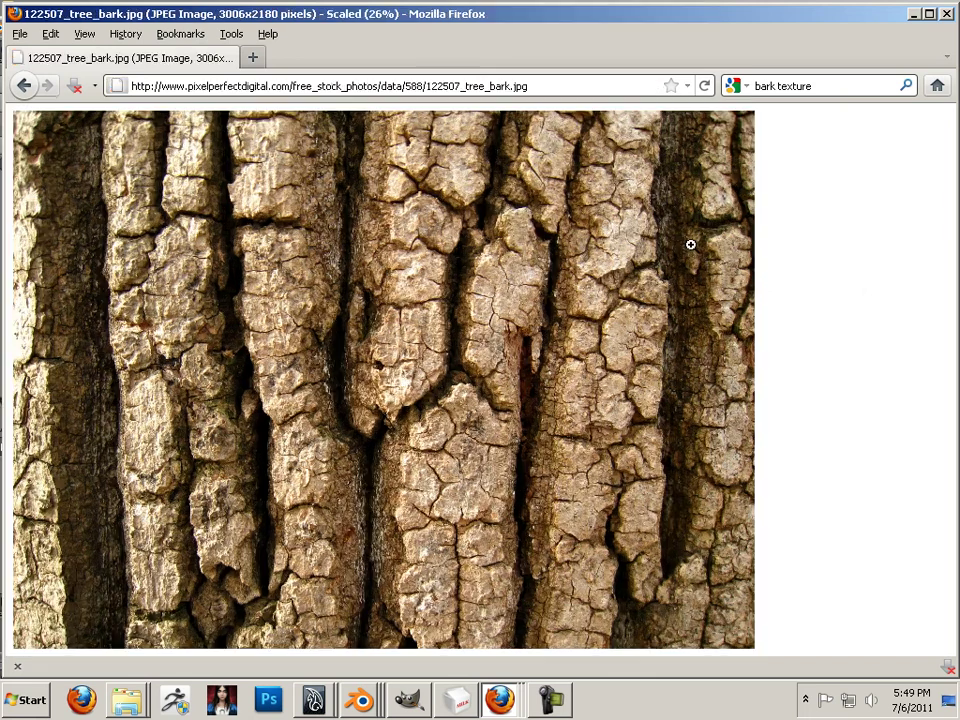
Copy the full-size tree bark image to the clipboard.
click(582, 366)
click(579, 365)
right_click(428, 347)
click(466, 361)
Switch to GIMP and create a new 2048 × 2048 pixel image.
click(412, 702)
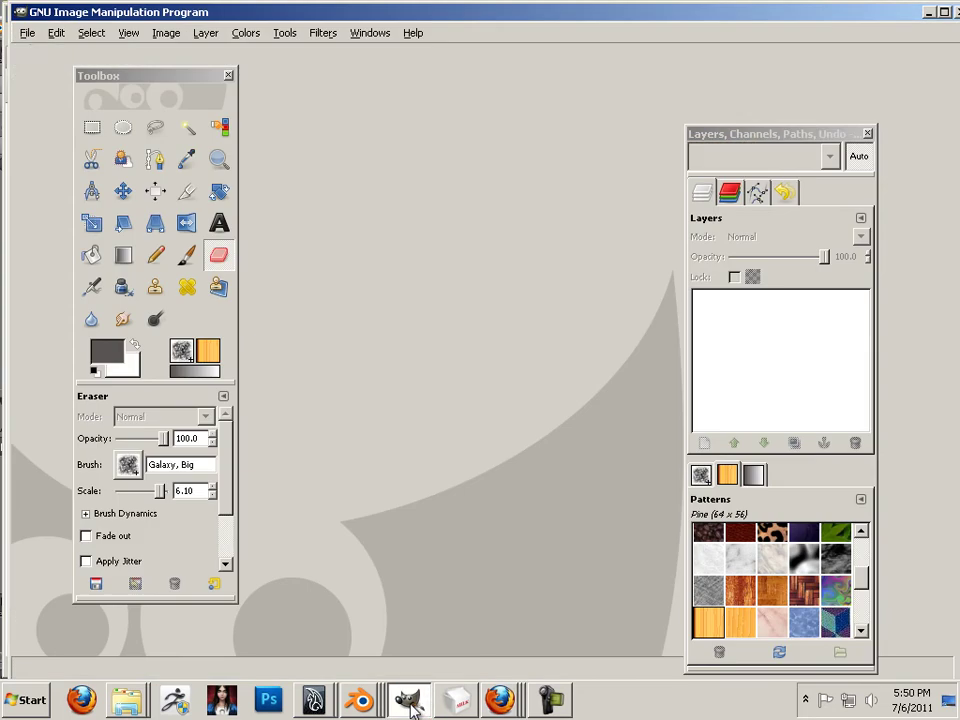
click(28, 33)
click(40, 54)
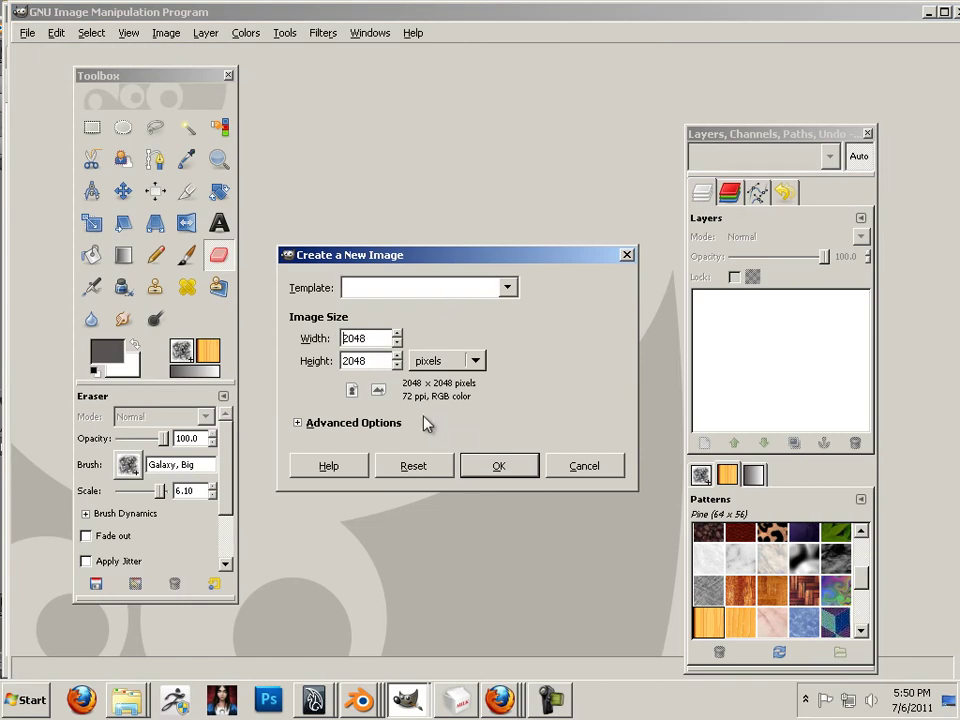
key(Tab)
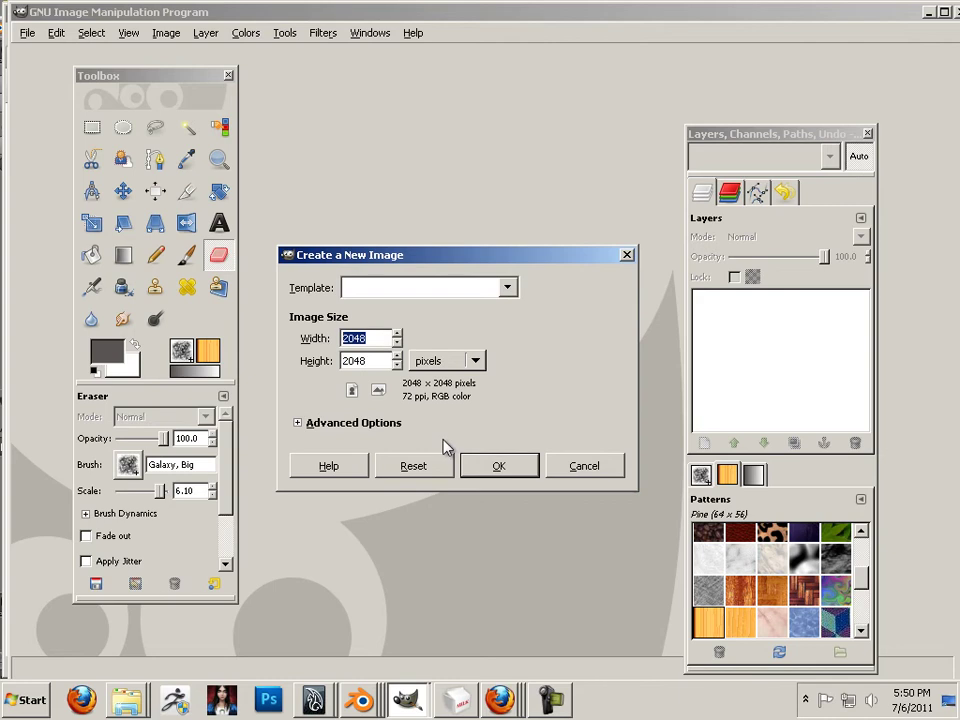
click(512, 466)
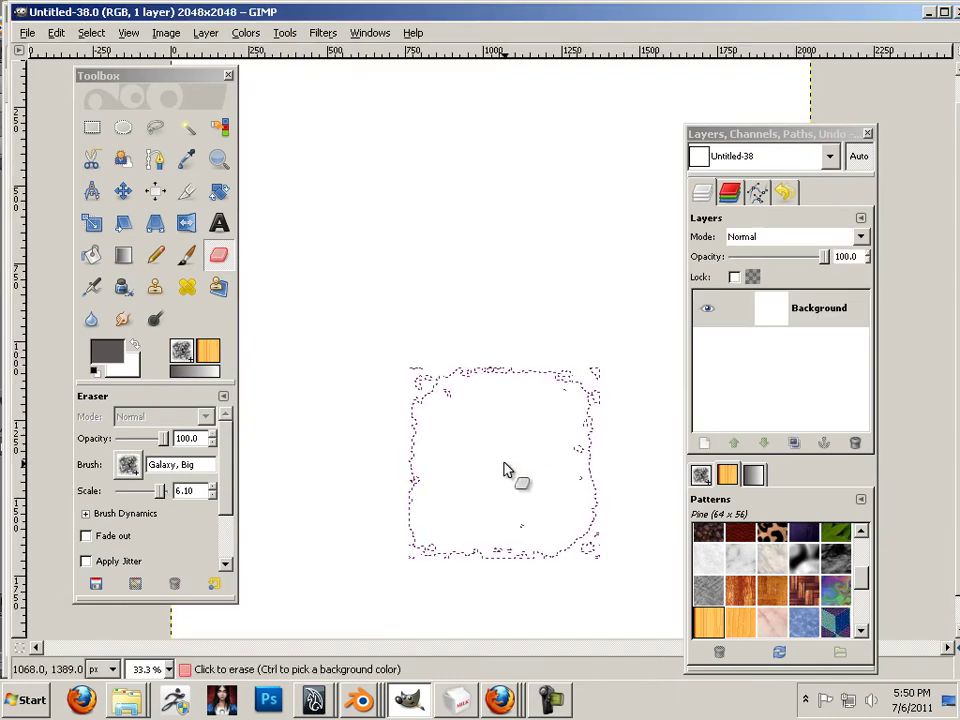
scroll(503, 370, down, 4)
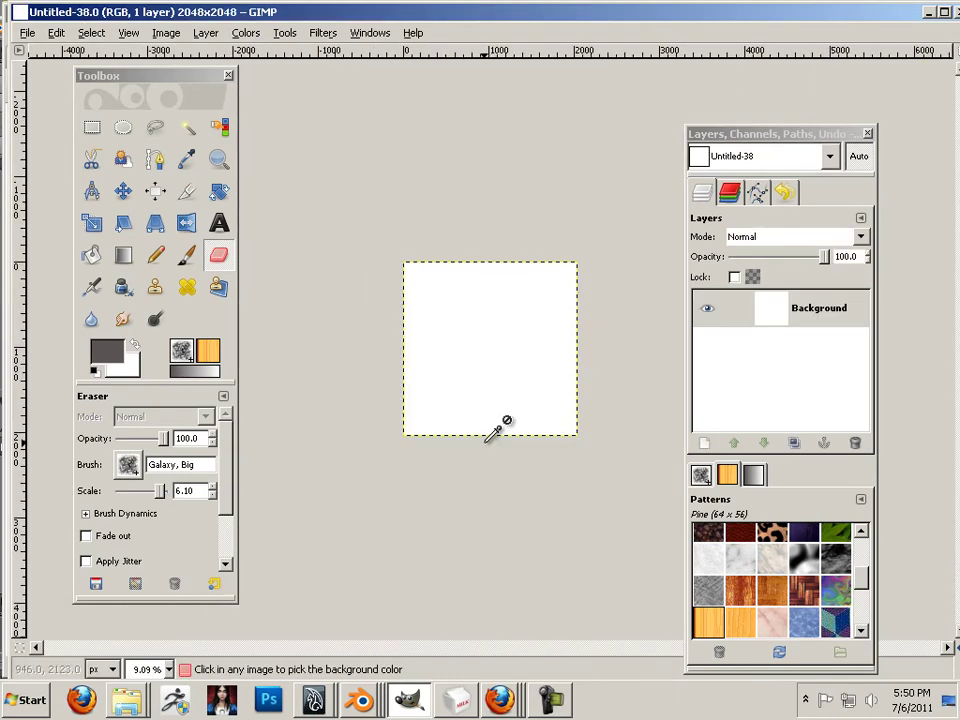
Paste the copied bark photo into the image and scale the floating selection to about 2049 × 2180 pixels.
click(56, 33)
click(129, 200)
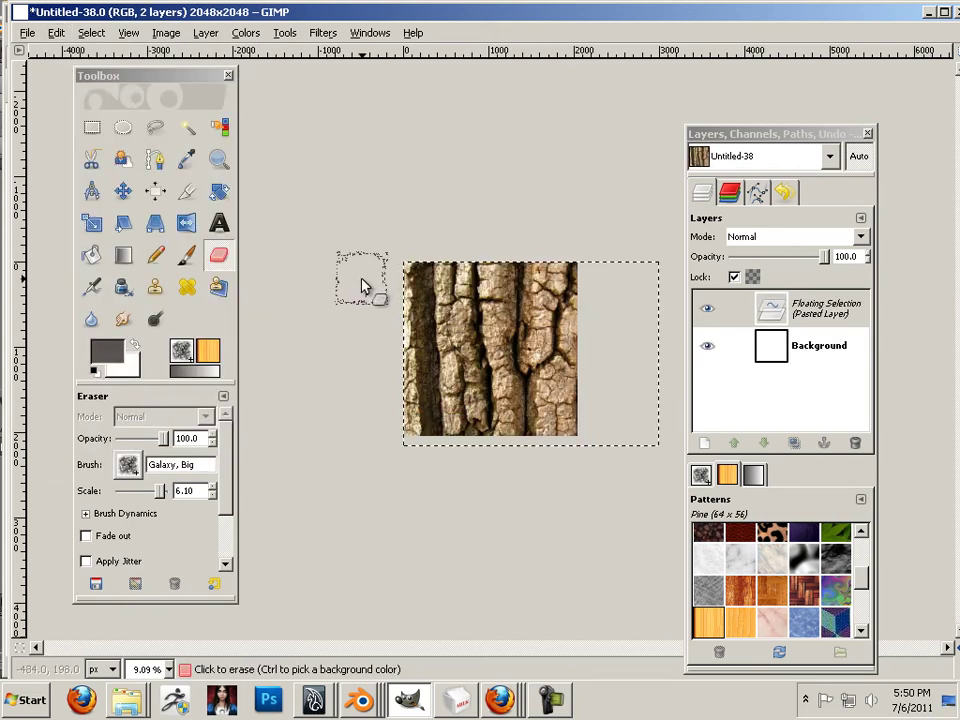
click(91, 223)
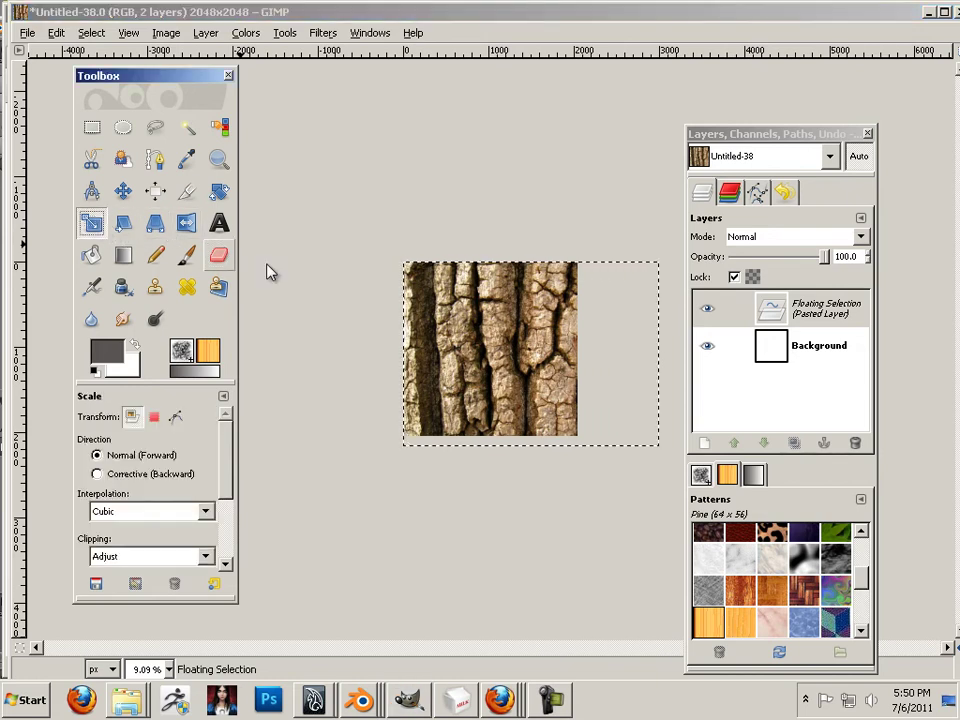
click(450, 340)
drag(643, 358, 583, 360)
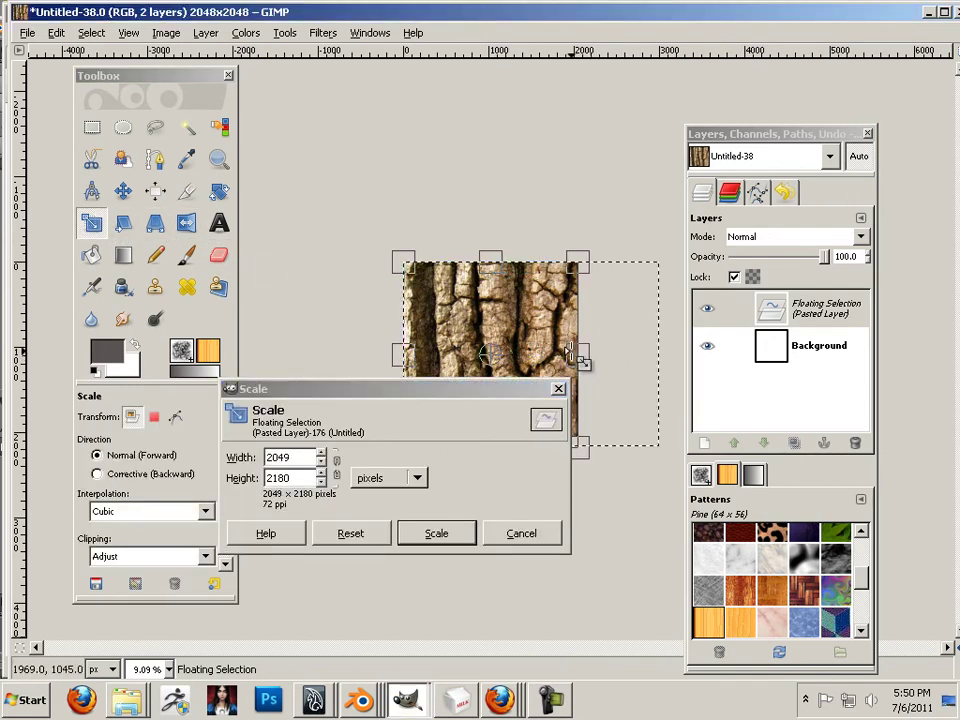
click(456, 535)
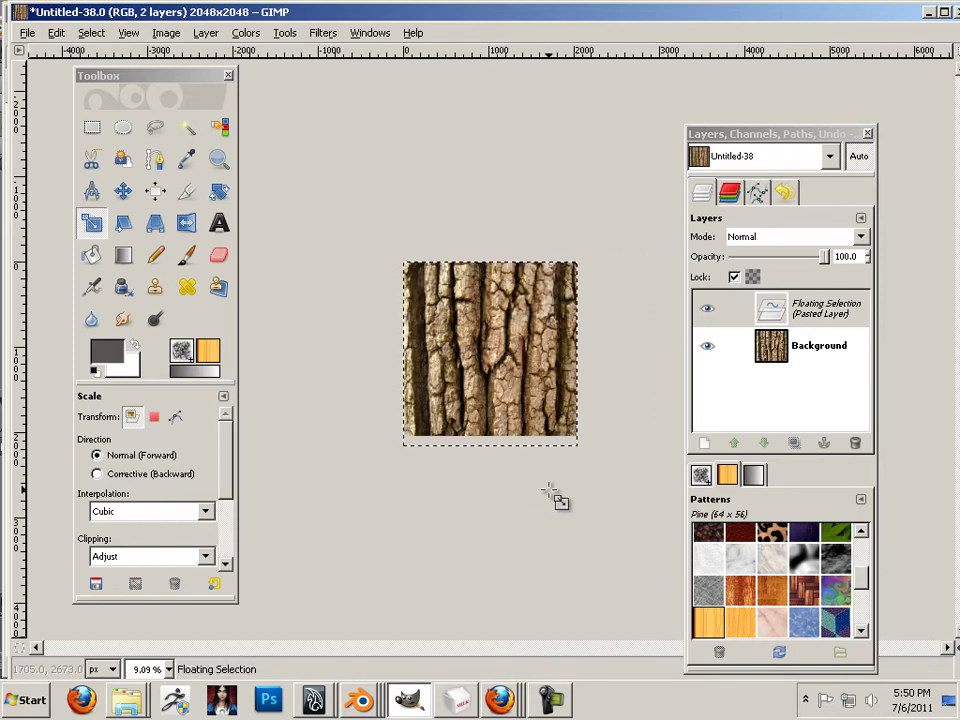
Widen the floating bark selection slightly past both side edges of the canvas, to about 2093 × 2180 pixels.
key(plus)
key(plus)
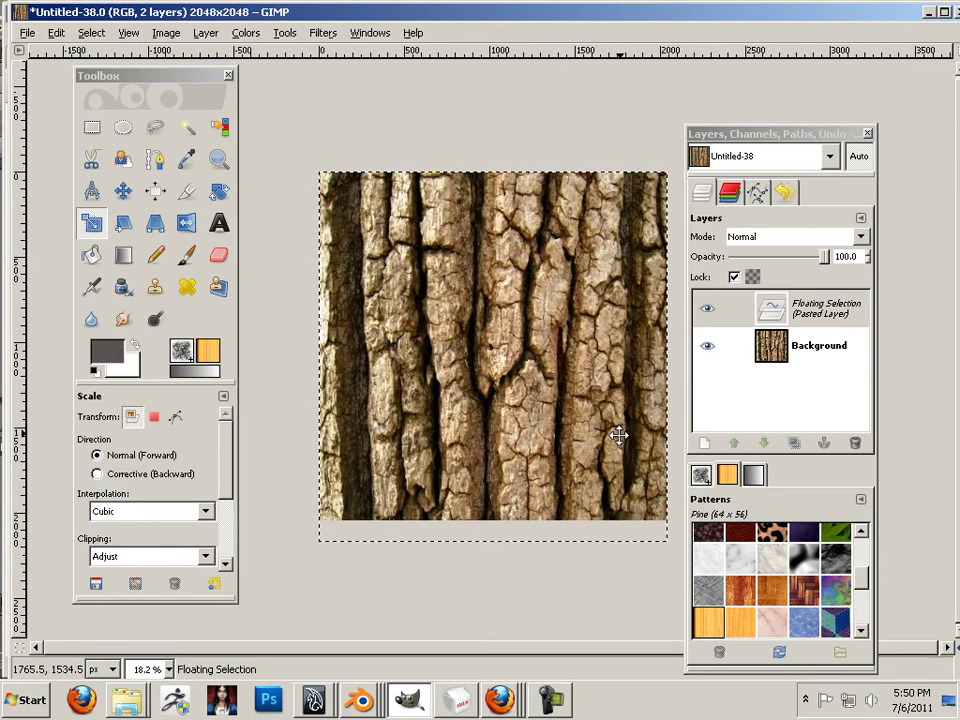
drag(617, 437, 632, 261)
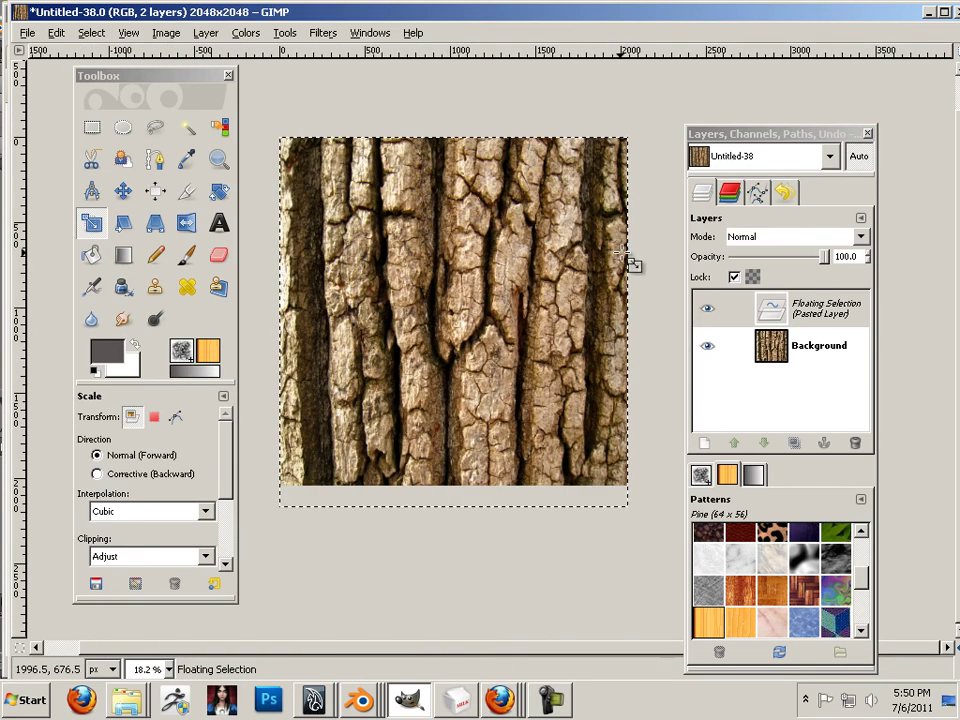
click(633, 314)
drag(640, 326, 643, 326)
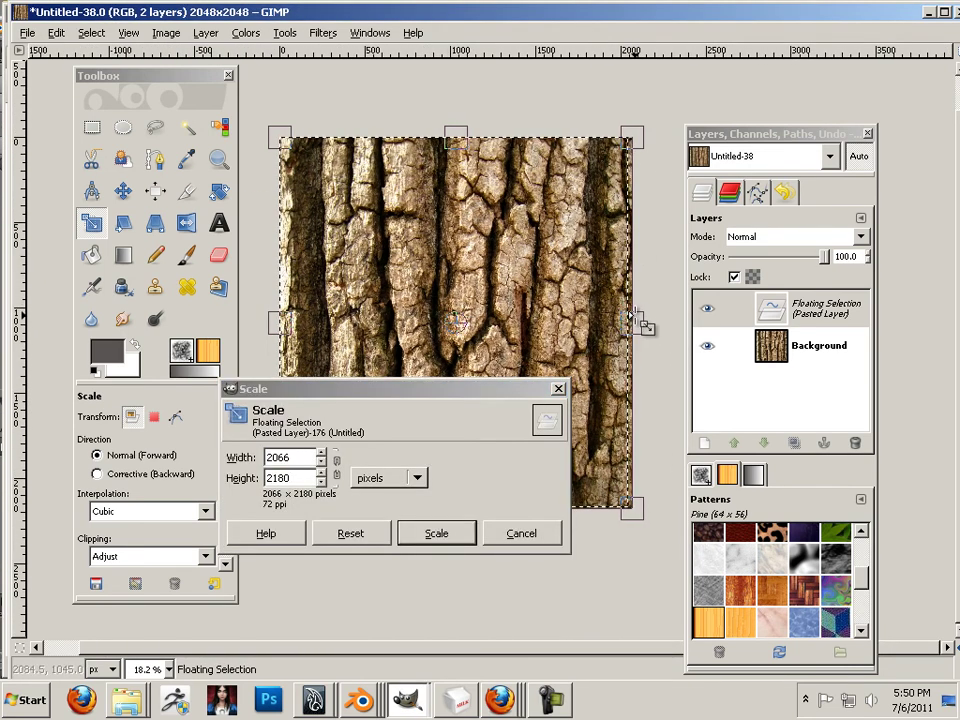
drag(280, 322, 275, 322)
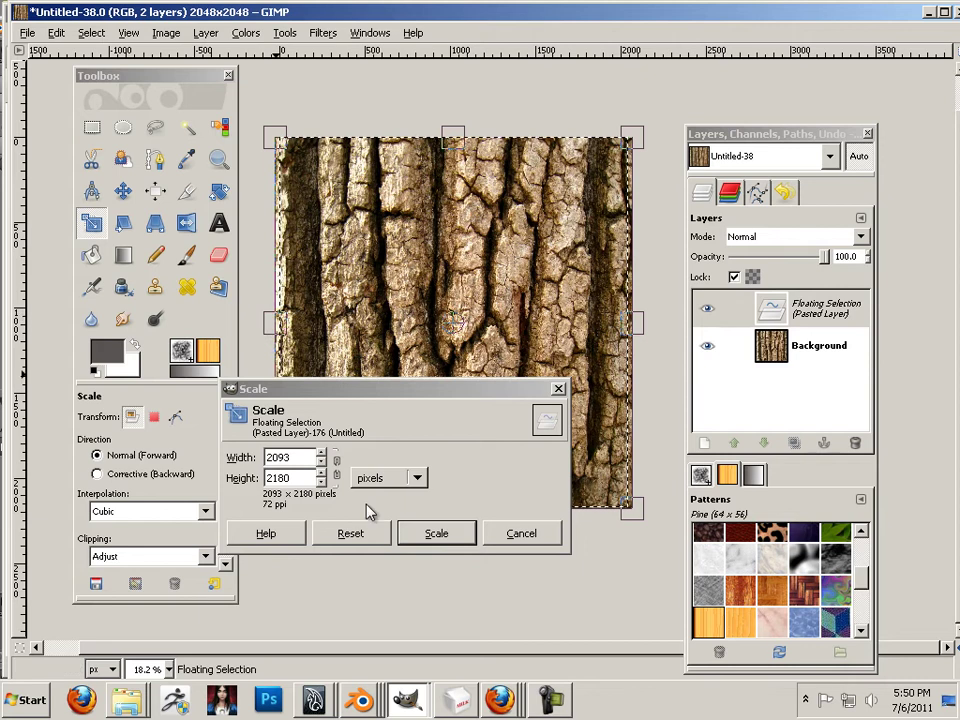
click(436, 533)
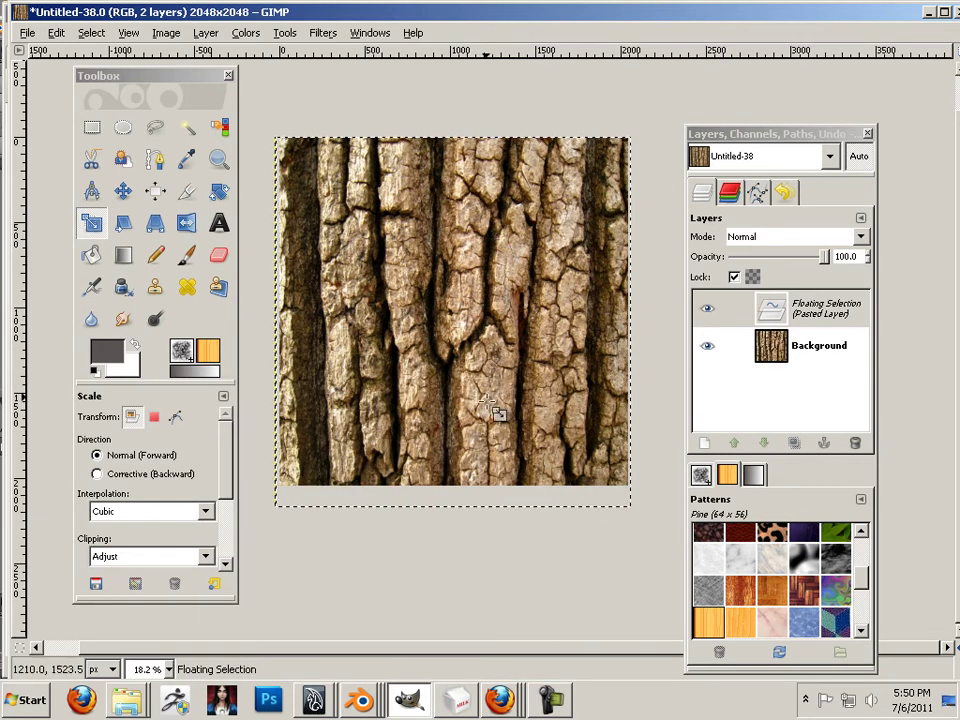
click(499, 540)
click(512, 536)
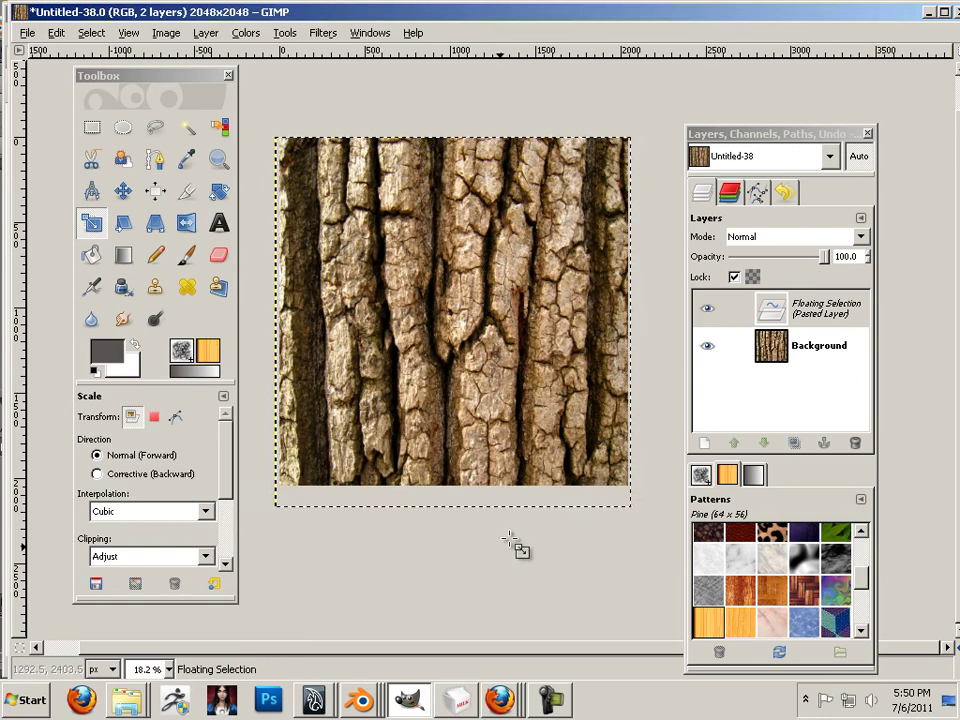
Turn the floating bark selection into its own layer and trim that layer to the image size.
click(770, 362)
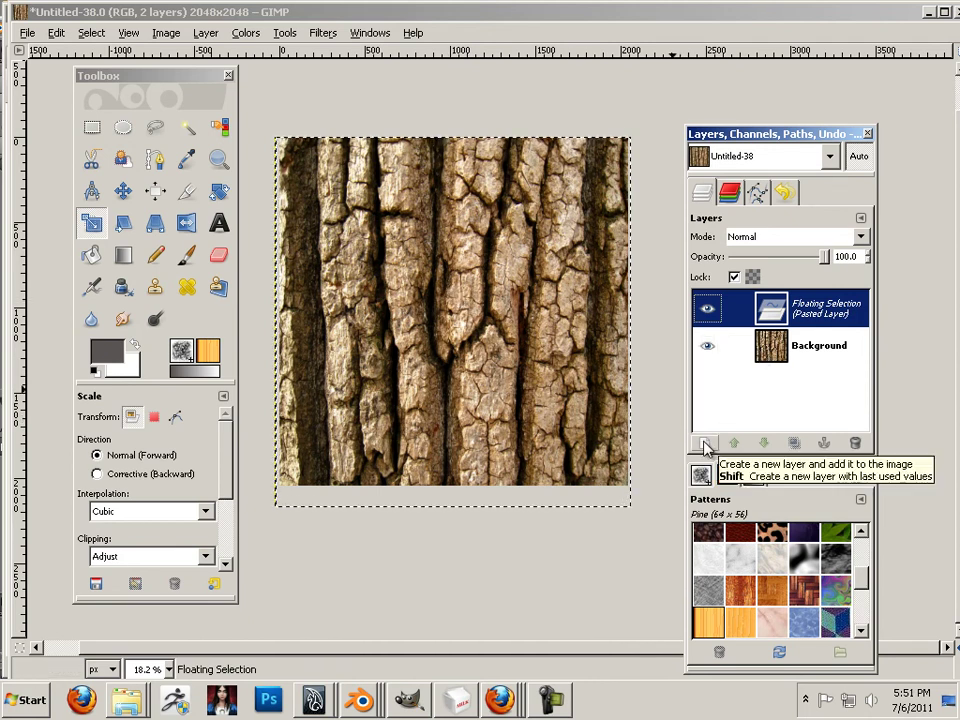
click(705, 446)
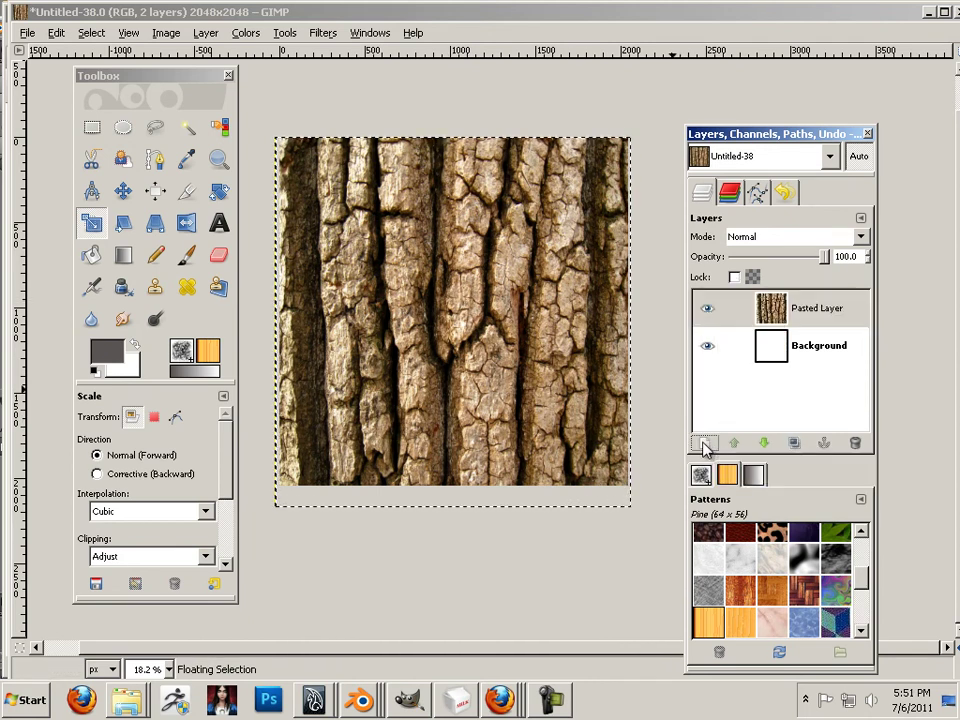
click(787, 360)
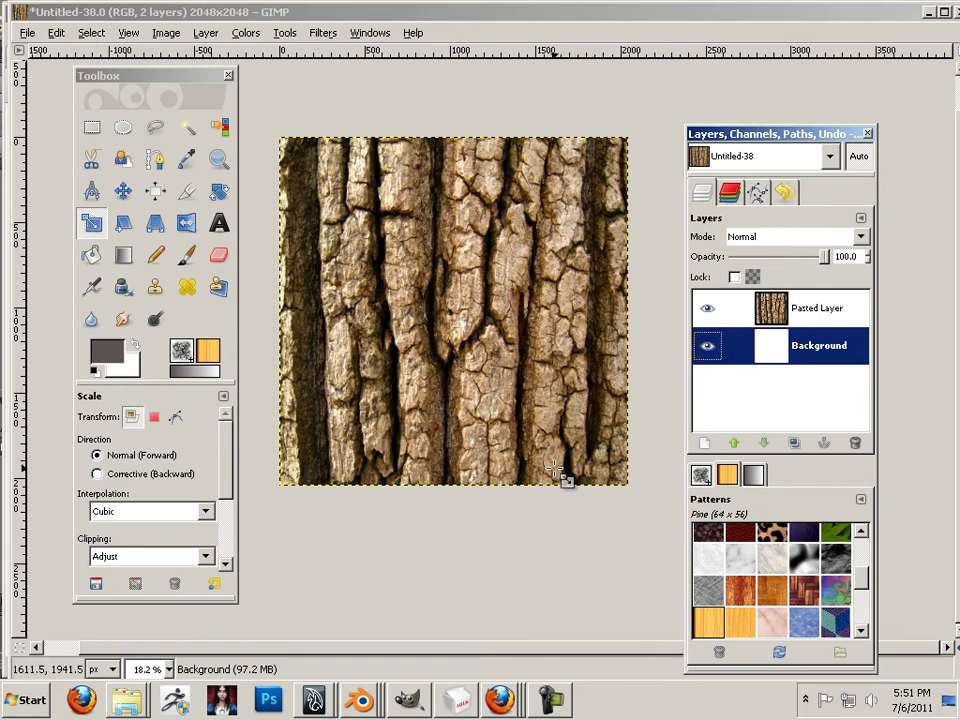
click(162, 33)
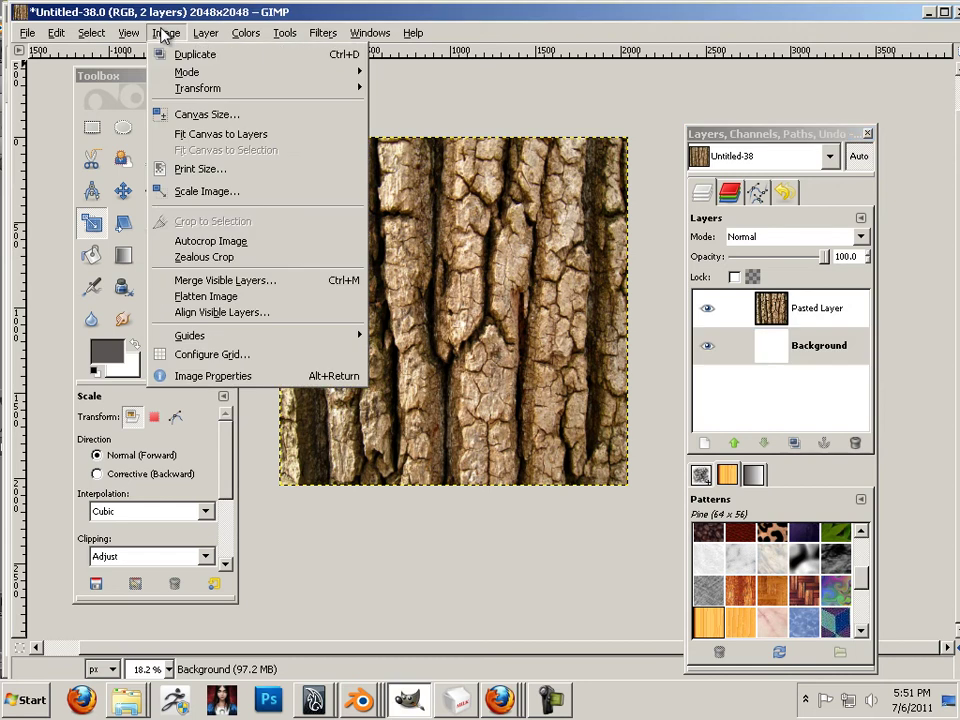
mouse_move(196, 34)
click(227, 248)
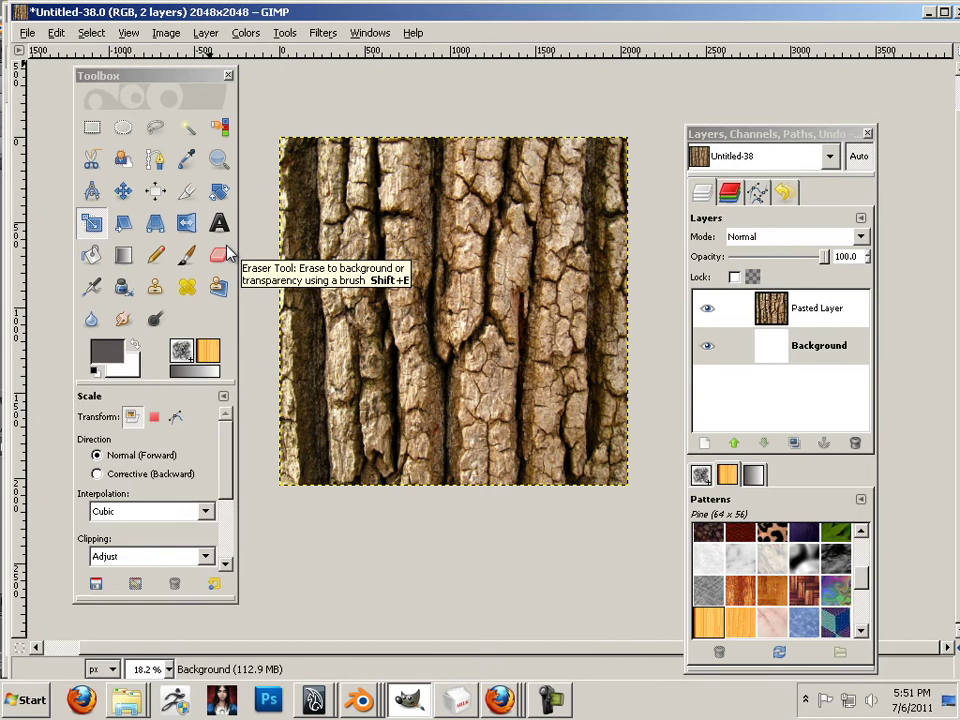
Duplicate the pasted bark layer.
click(771, 312)
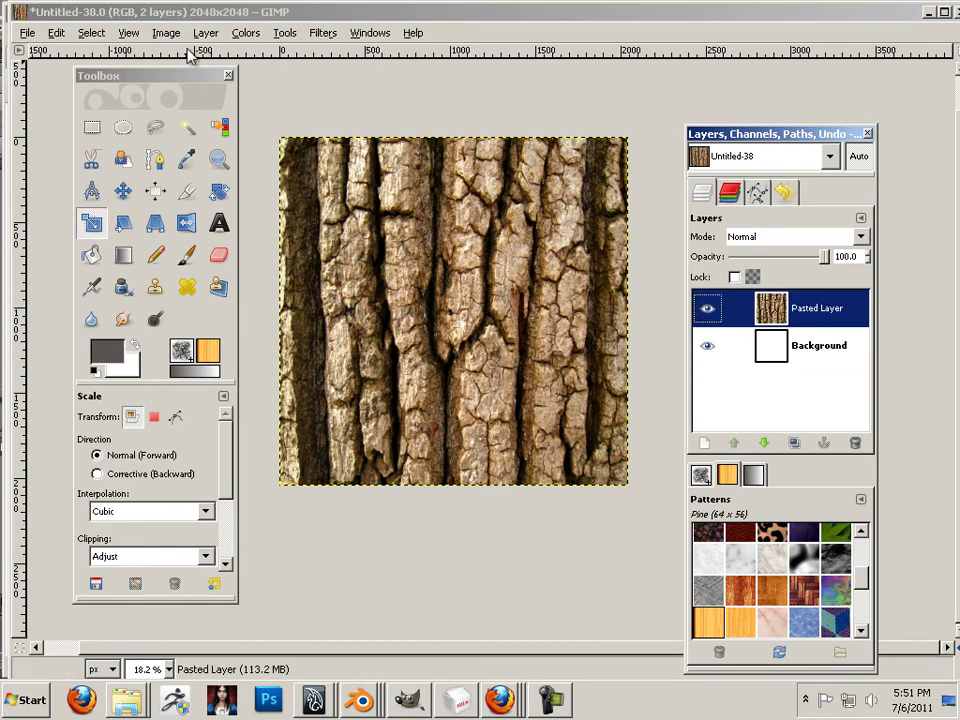
right_click(773, 313)
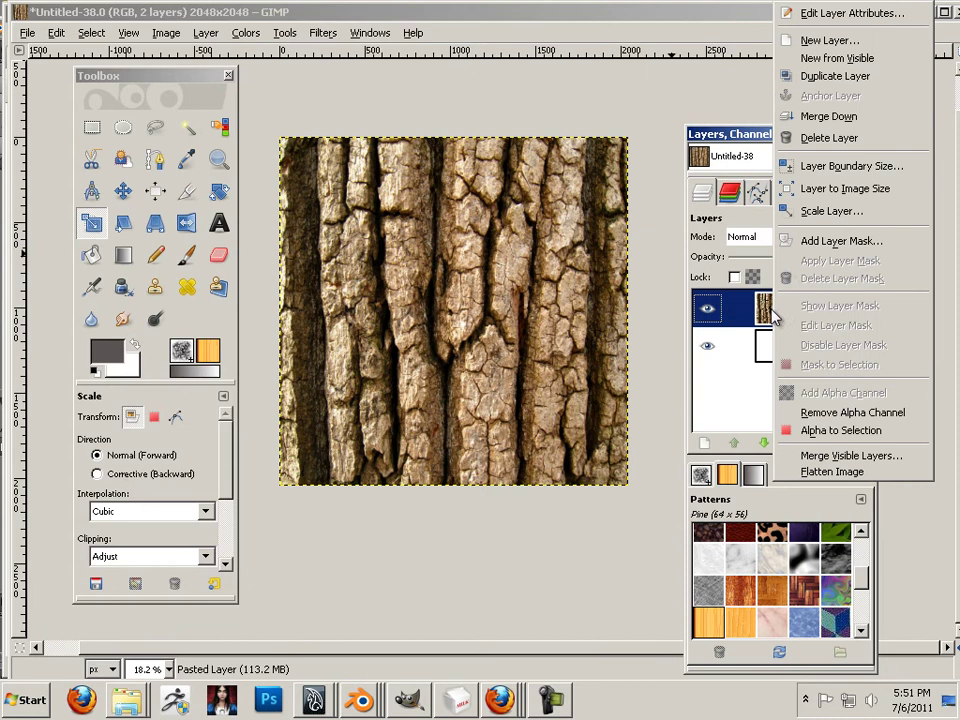
click(850, 78)
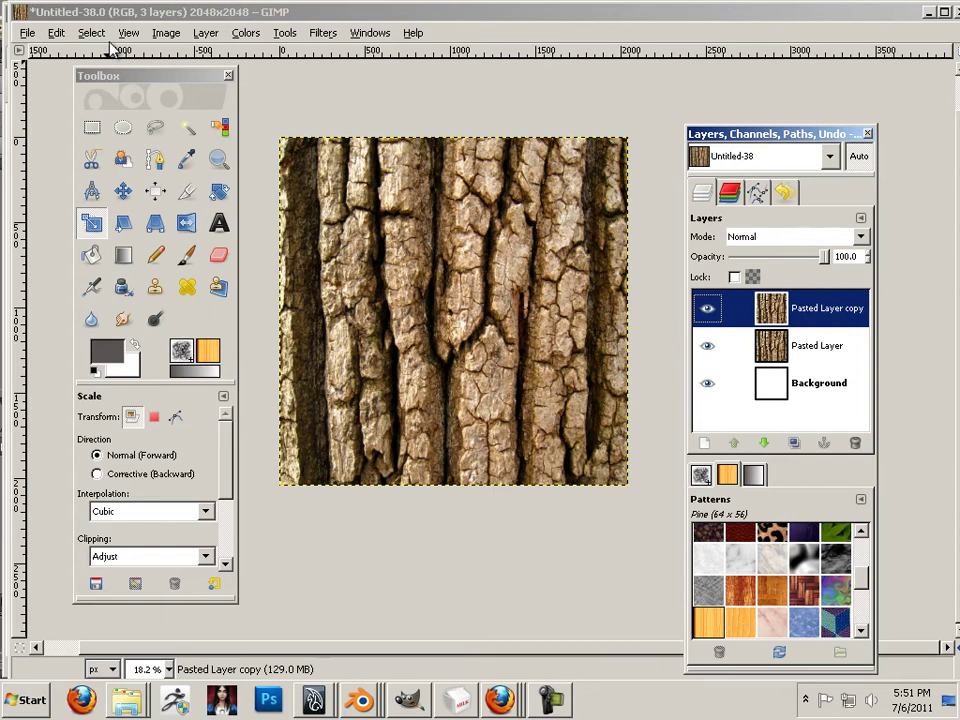
Offset the duplicated bark layer by 1024 px in X and 0 in Y with wrap-around edges.
click(205, 33)
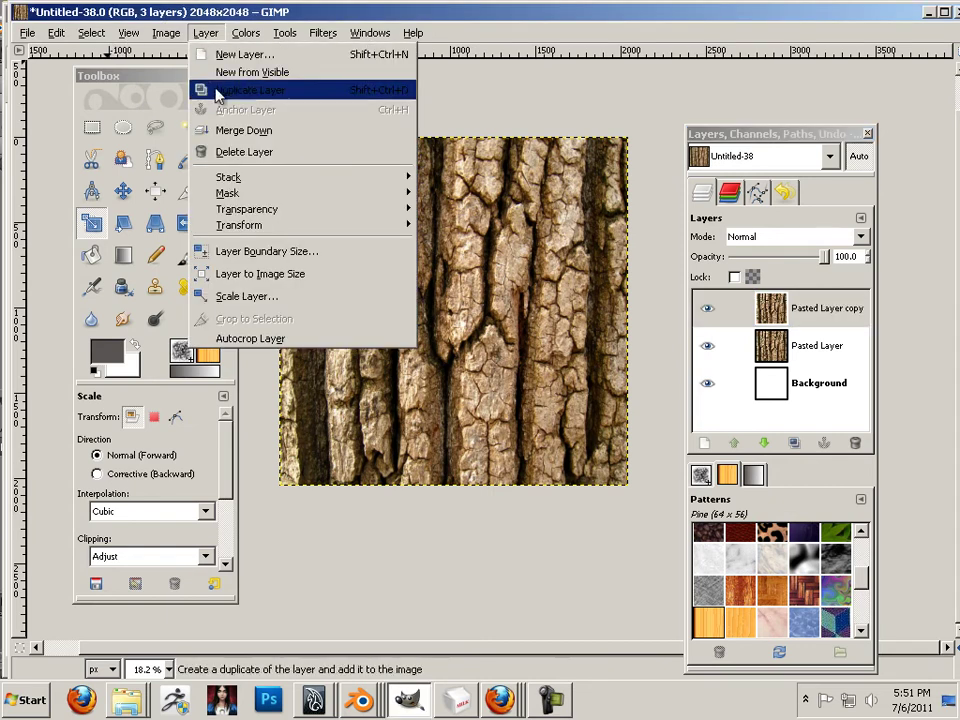
mouse_move(250, 224)
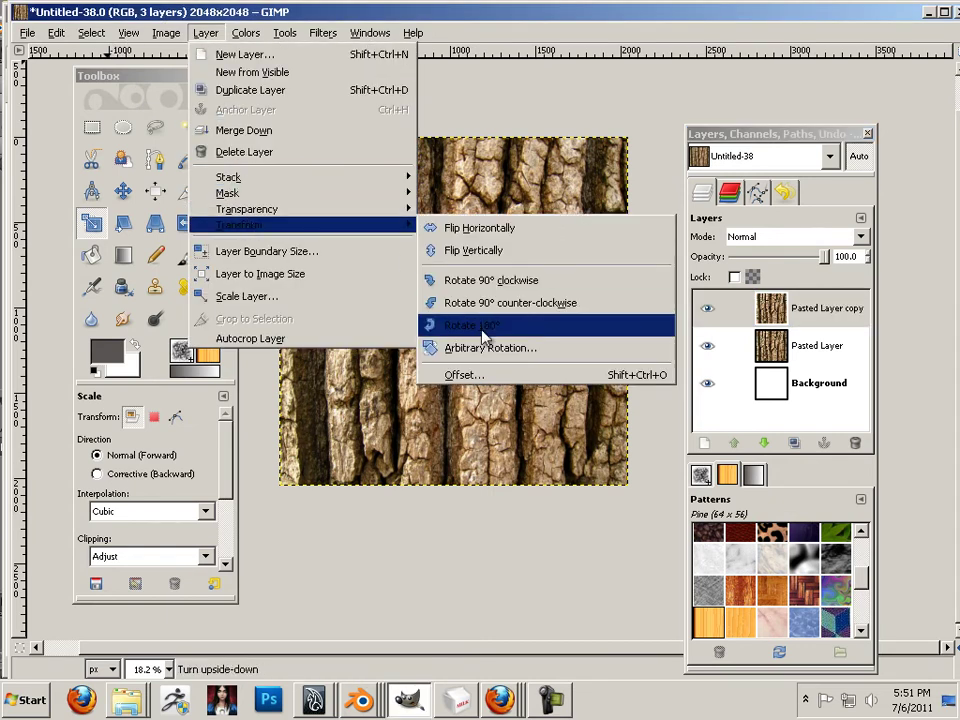
click(476, 378)
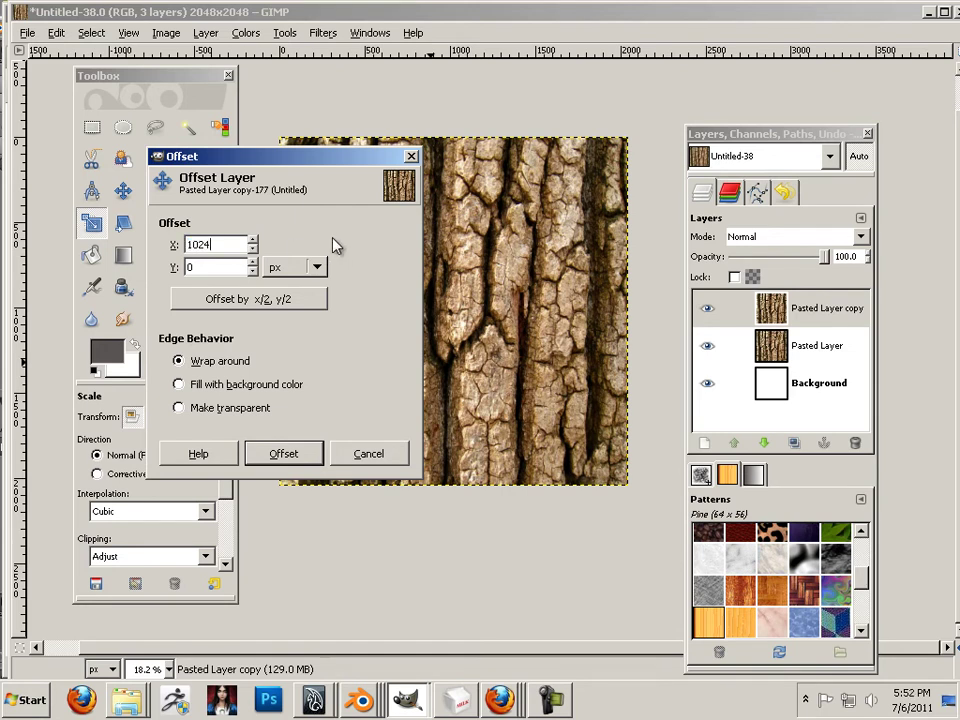
click(318, 456)
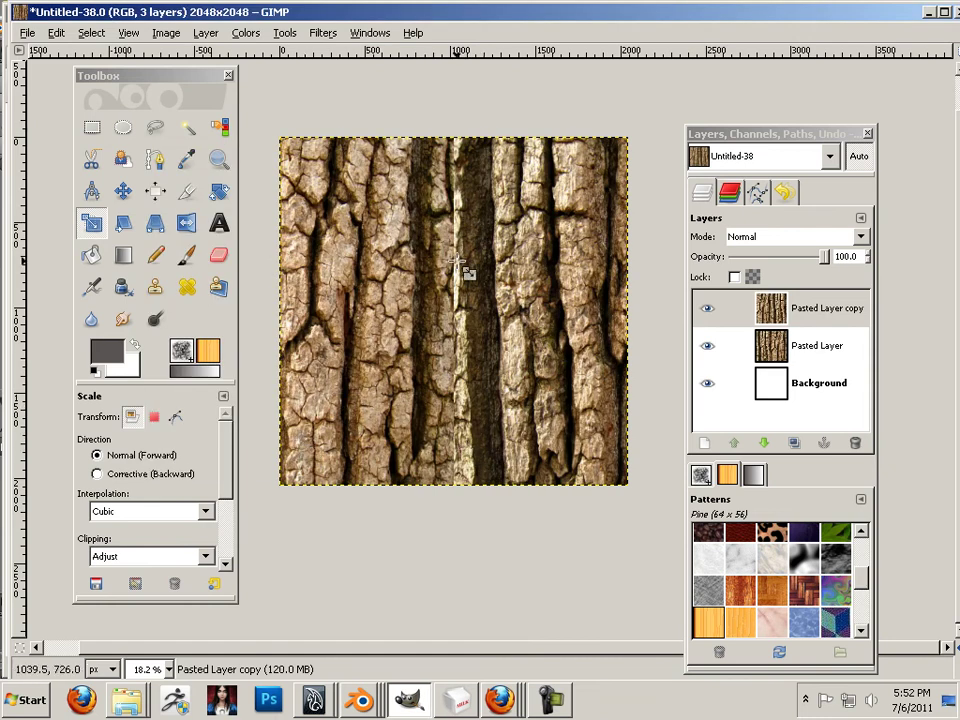
Erase the vertical seam in the middle of the offset layer using the Galaxy, Big brush at scale 6.10.
click(218, 258)
click(127, 463)
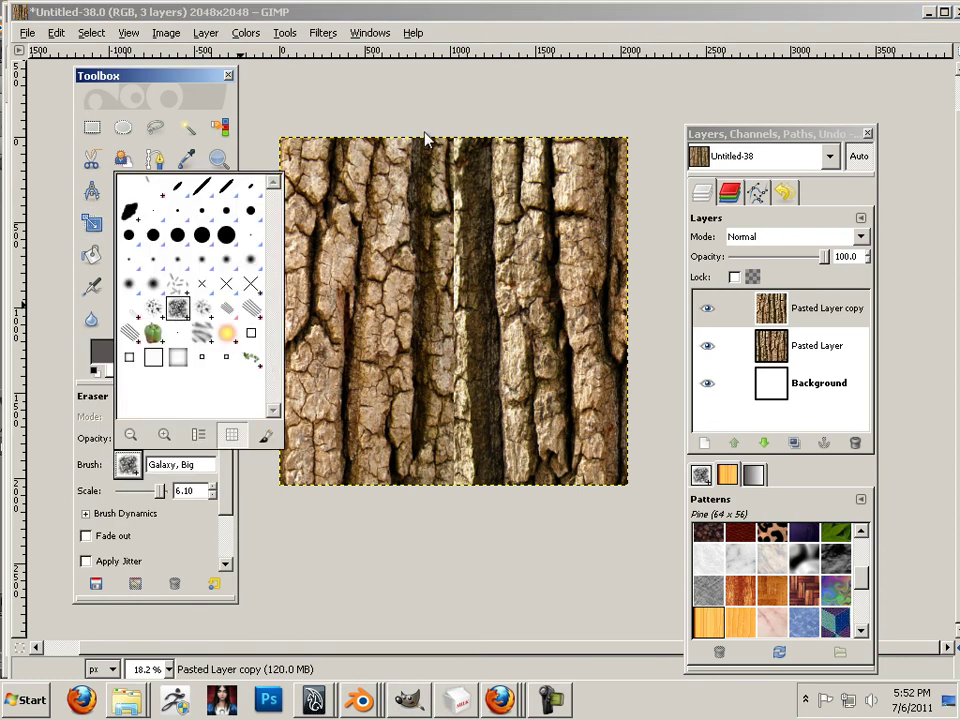
click(449, 104)
mouse_move(450, 105)
mouse_down()
mouse_move(467, 132)
mouse_move(465, 392)
mouse_move(443, 482)
mouse_move(396, 481)
mouse_up()
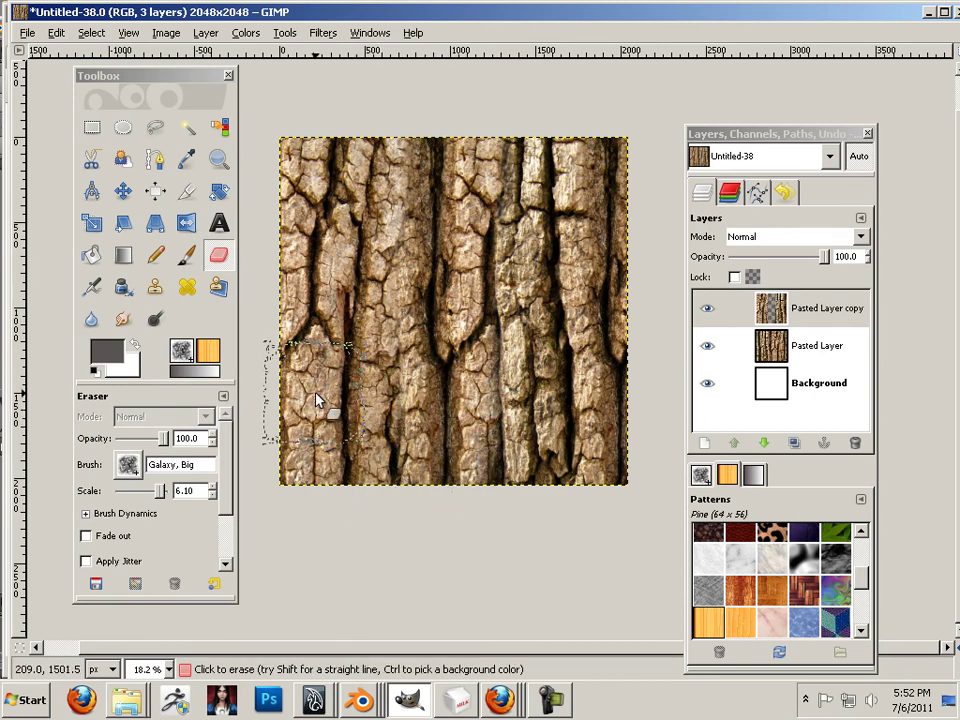
click(33, 36)
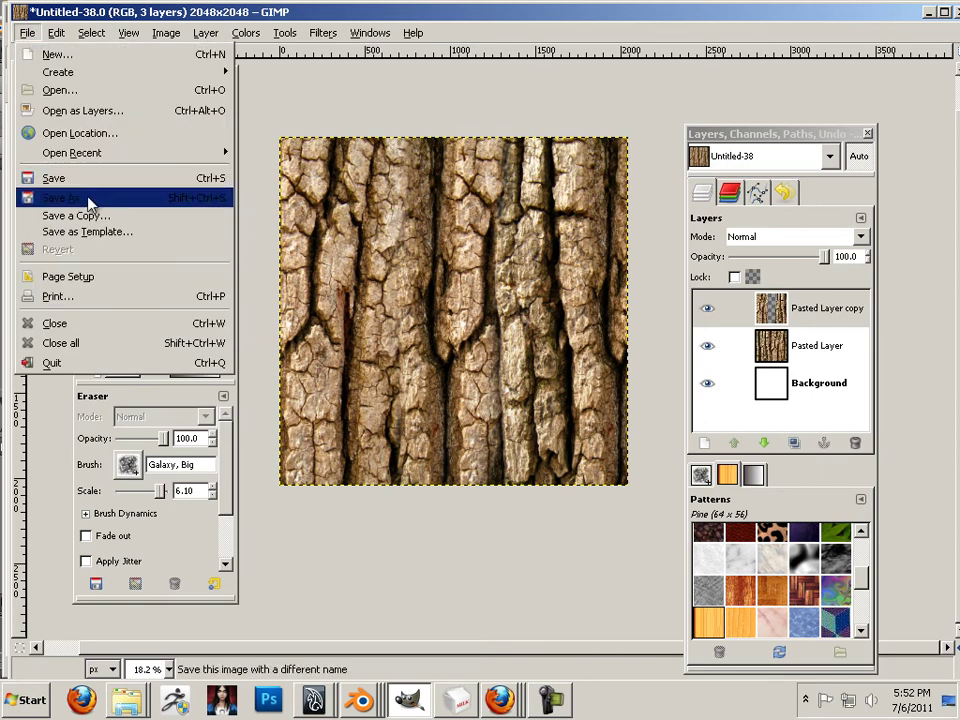
key(Escape)
key(Tab)
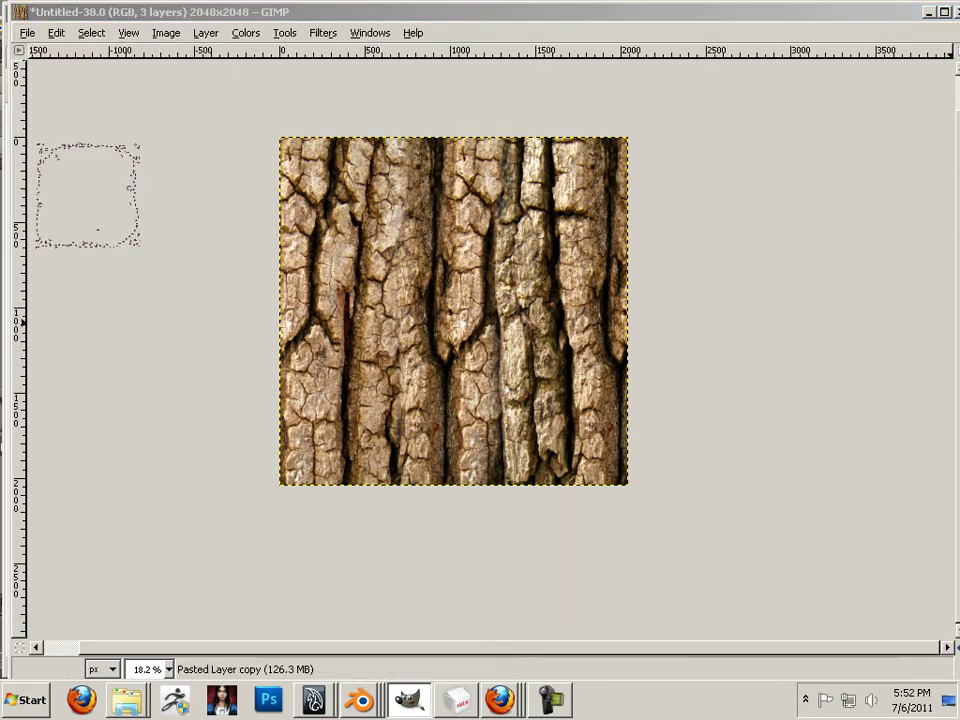
key(ctrl+shift+s)
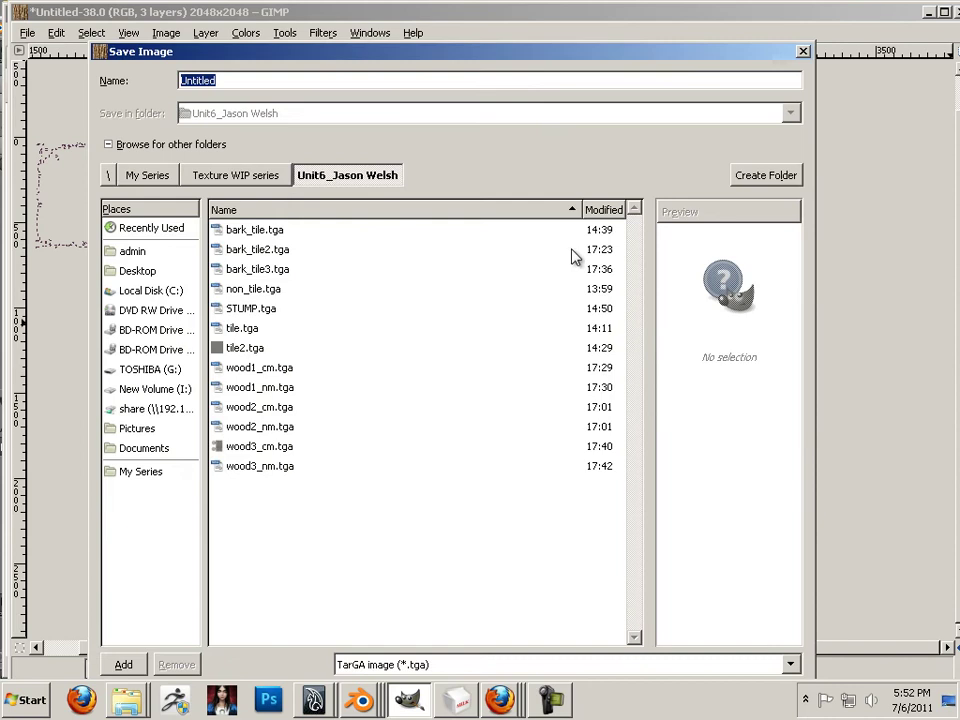
drag(261, 56, 297, 48)
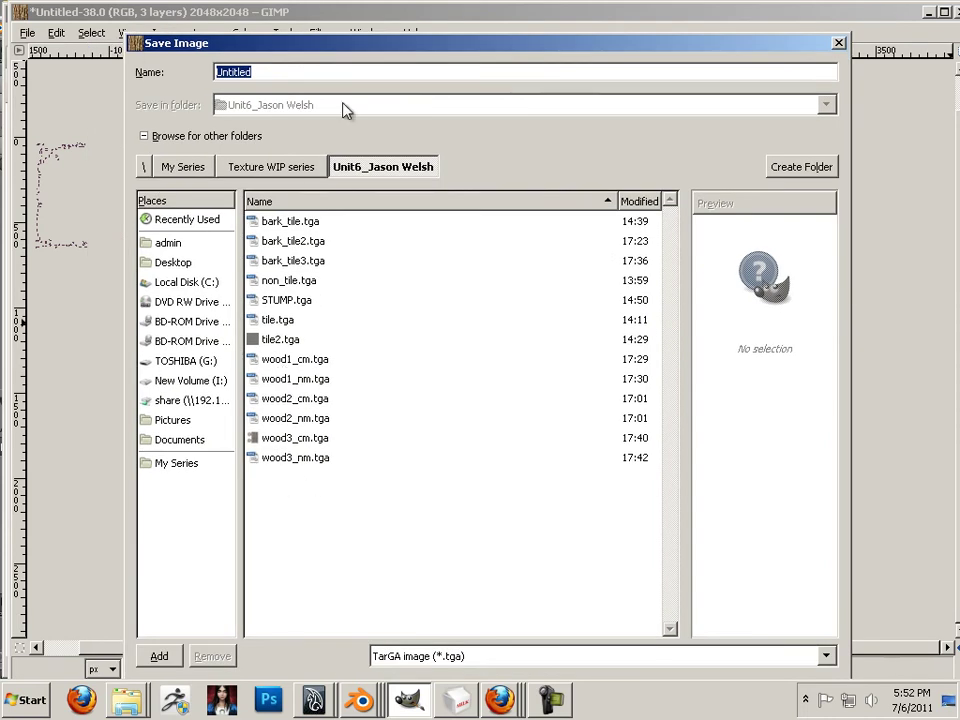
key(Escape)
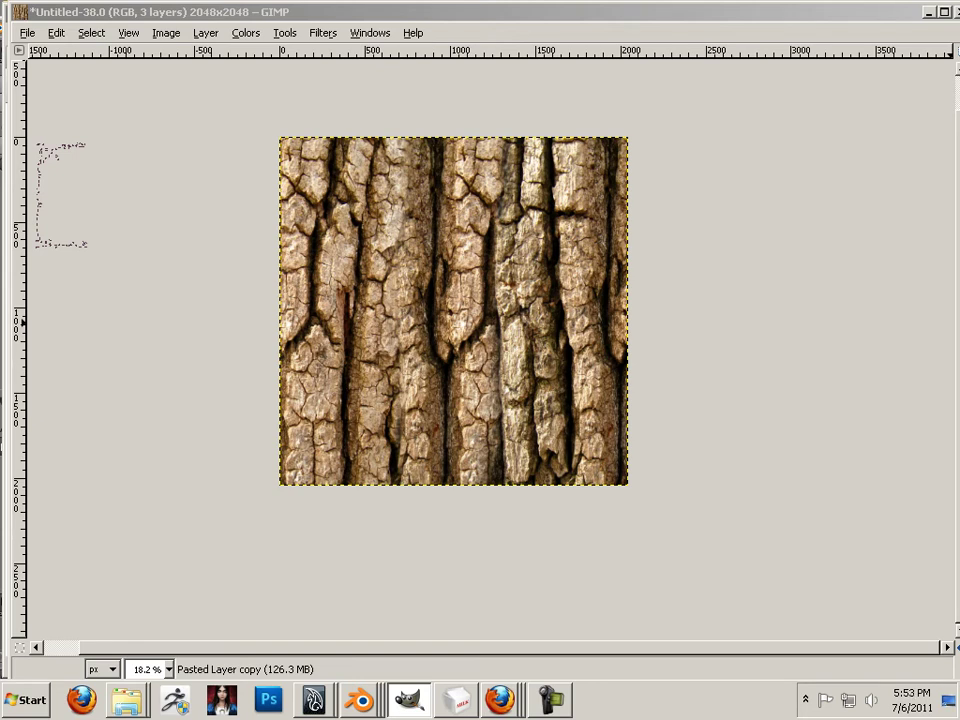
Save the image as bark_tile_x.tga in the 6 temp folder with RLE compression and a bottom-left origin.
key(ctrl+s)
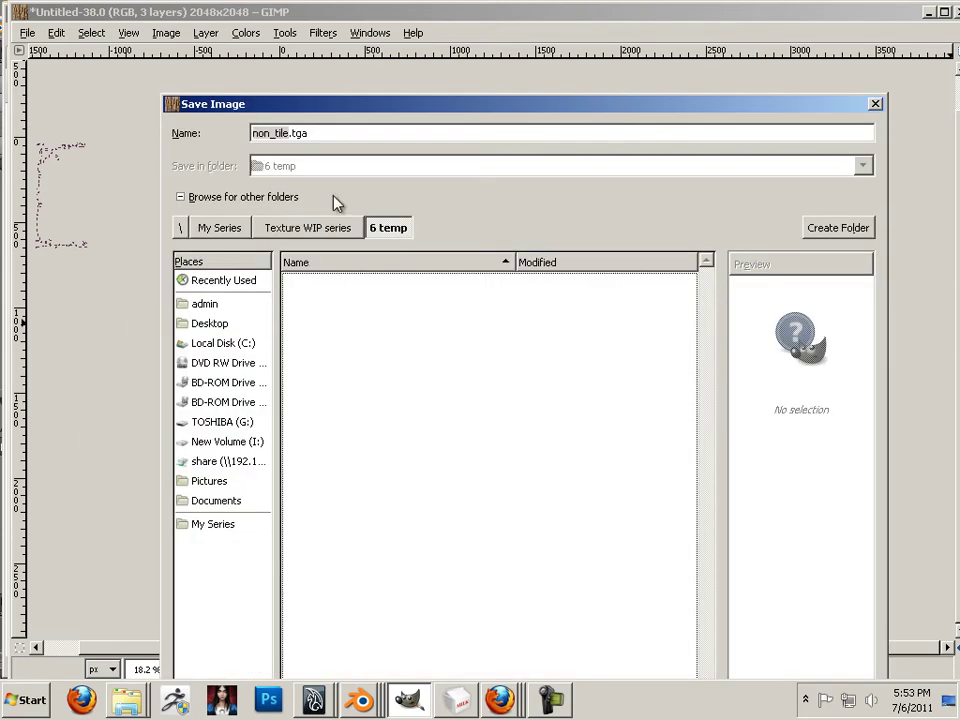
drag(287, 134, 233, 133)
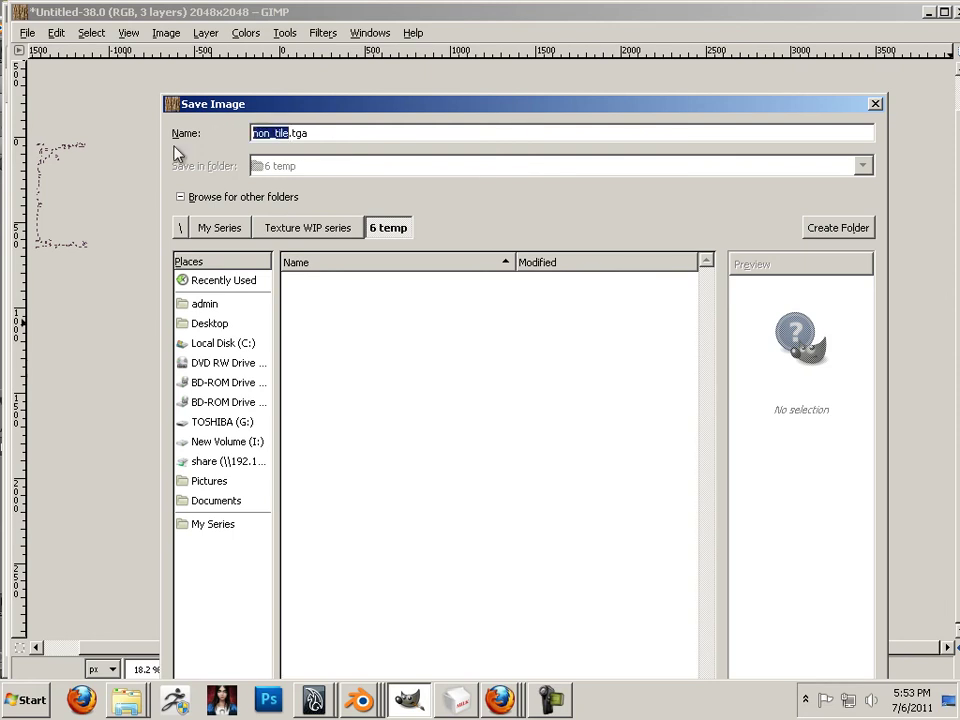
text(bark)
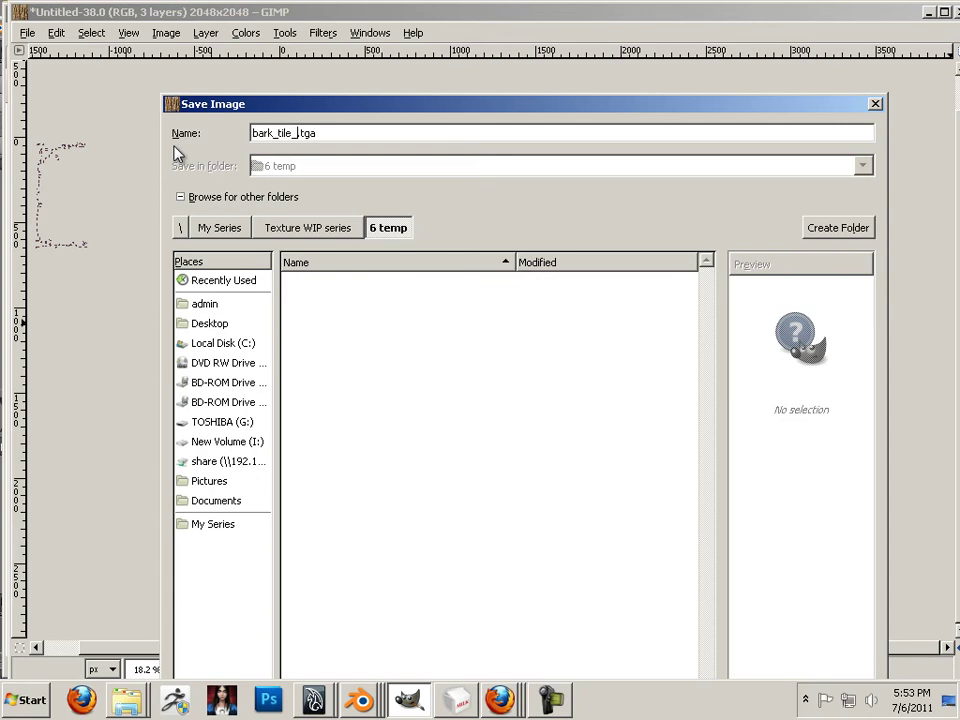
text(_tile_x)
key(Return)
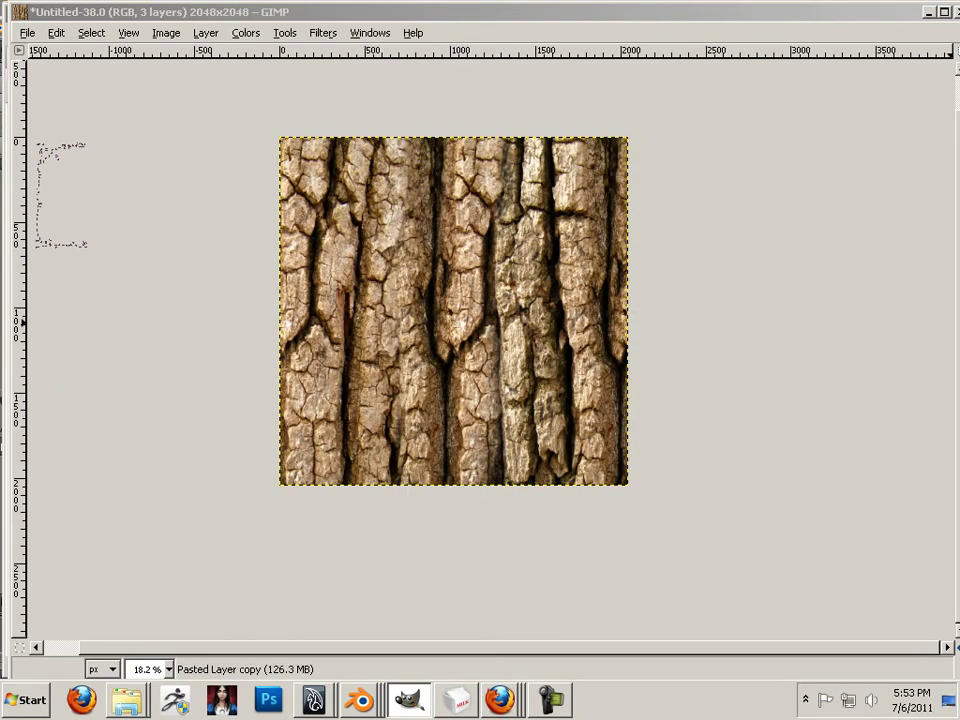
click(246, 238)
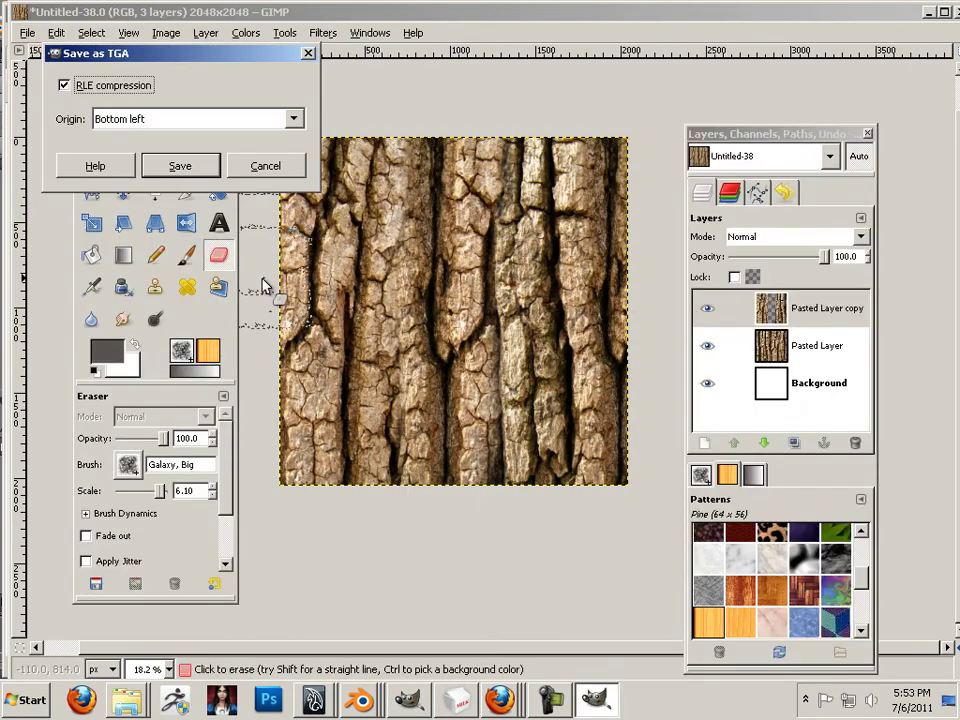
click(205, 166)
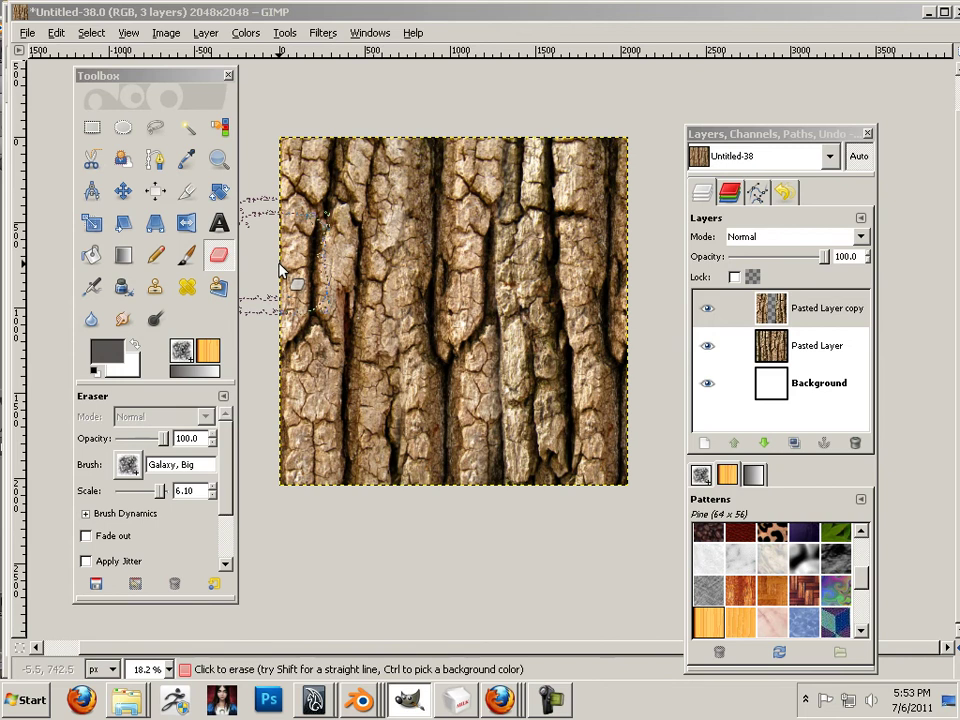
Switch to the Firefox window with the bark photo, return to the Google image results and search for "stump texture".
mouse_move(501, 700)
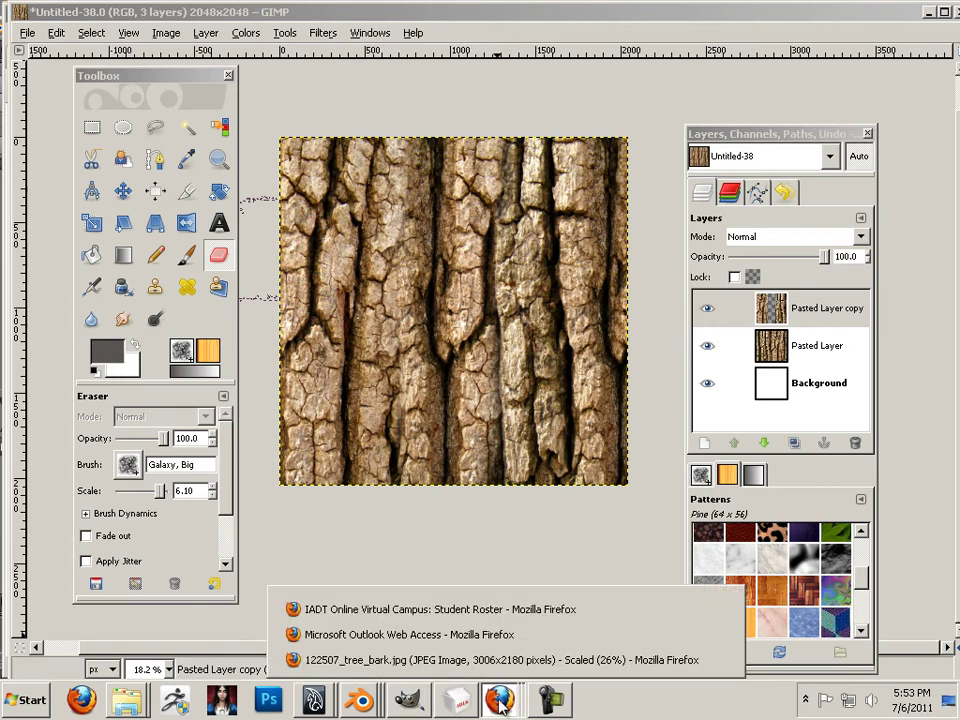
click(470, 660)
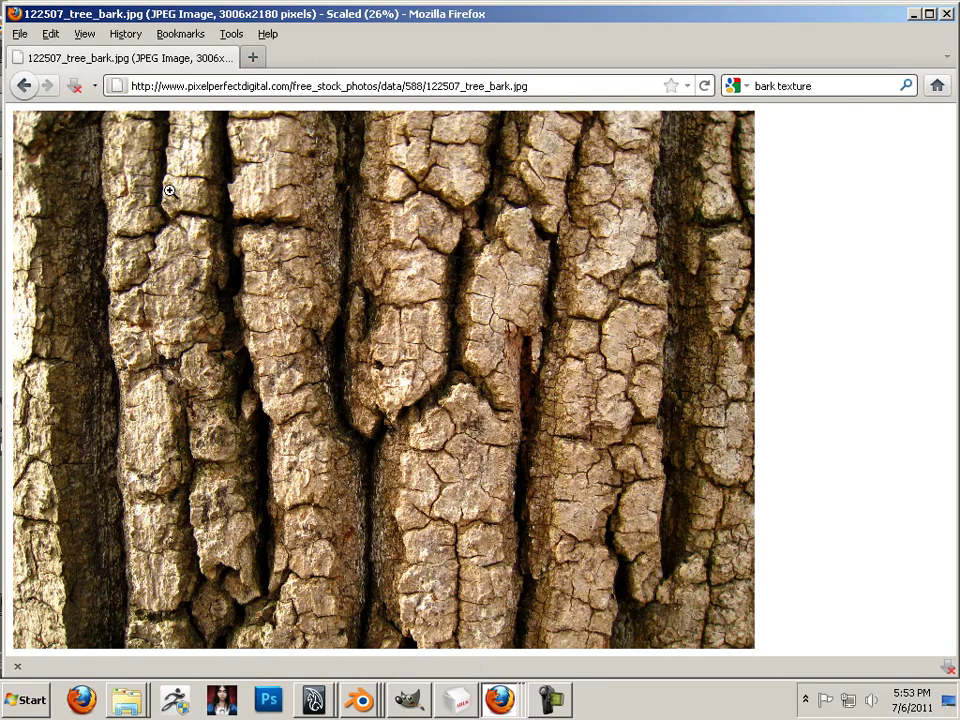
click(24, 86)
click(24, 86)
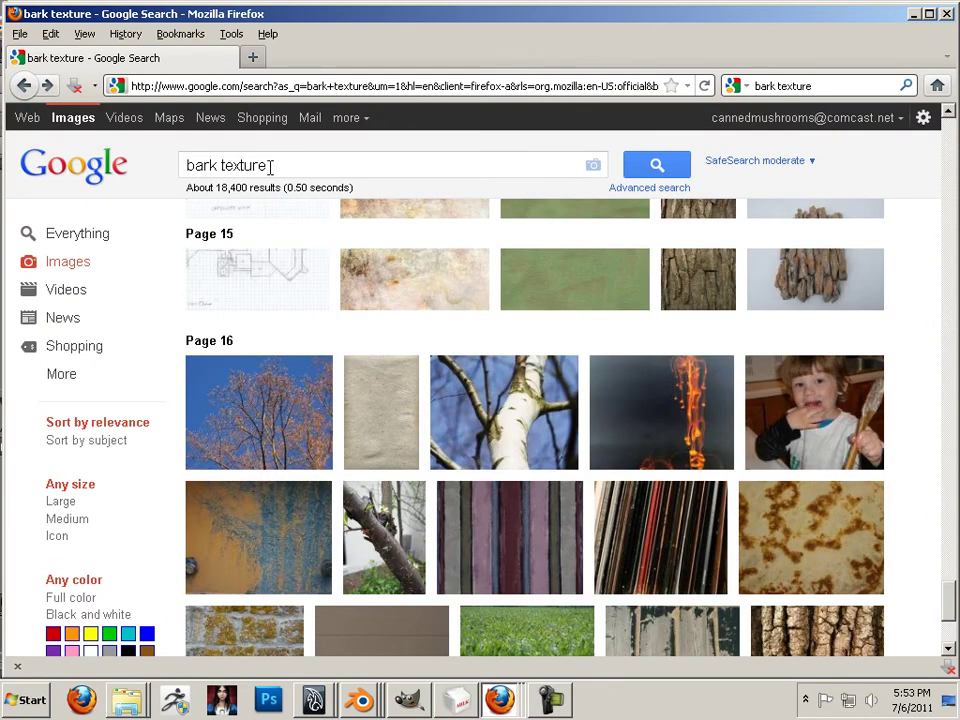
drag(268, 165, 155, 163)
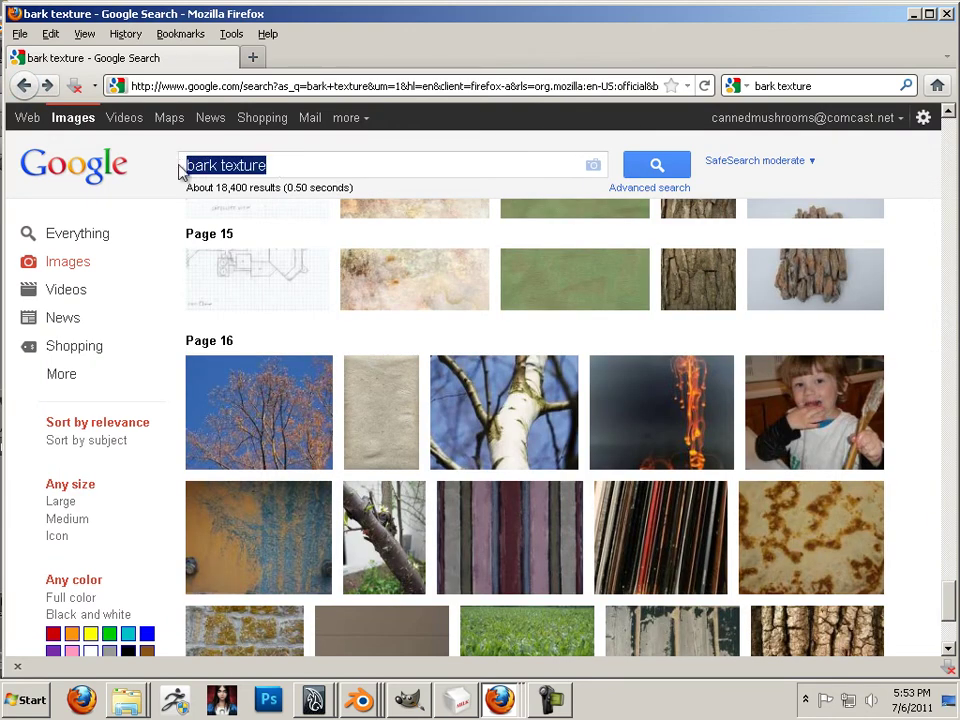
drag(216, 165, 180, 166)
text(s)
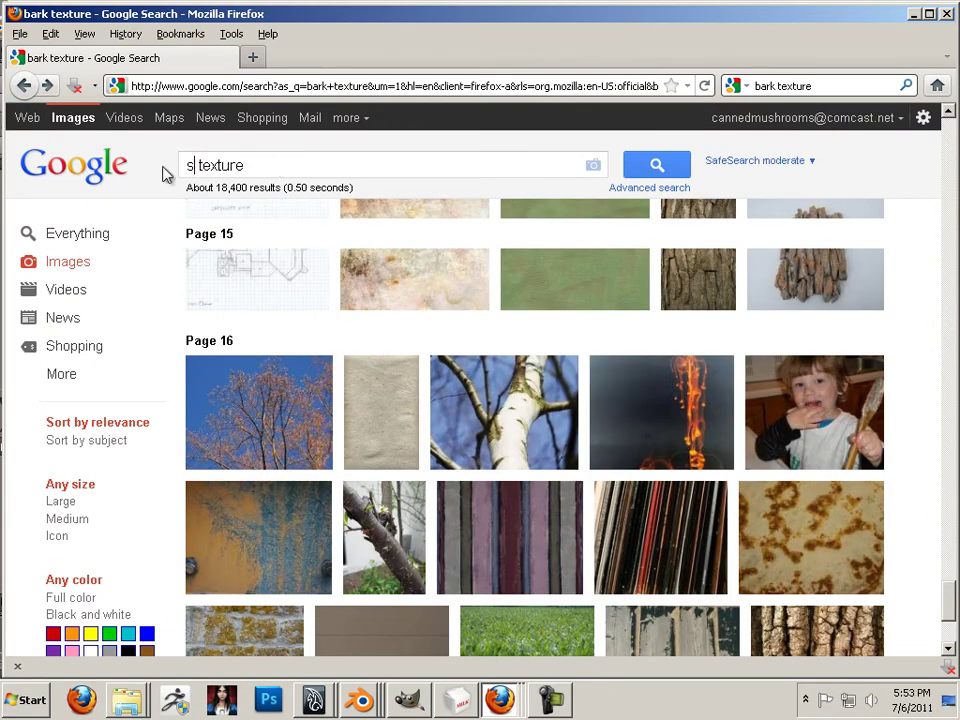
text(tump)
key(Return)
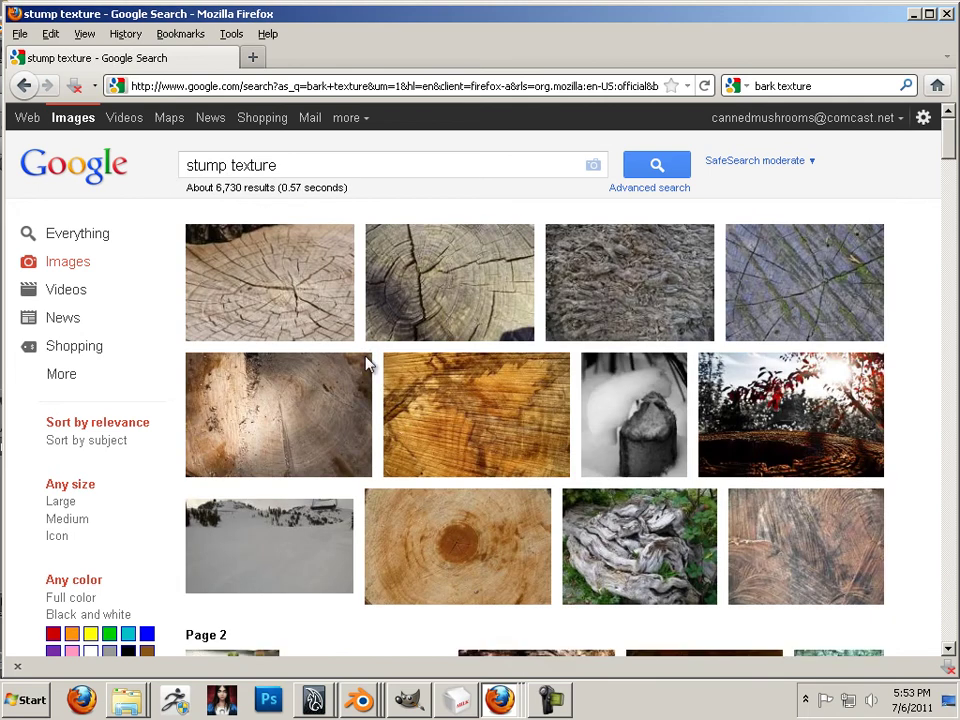
Restrict the stump texture image search to images larger than 2 MP using the advanced search.
mouse_move(440, 410)
scroll(797, 461, down, 1)
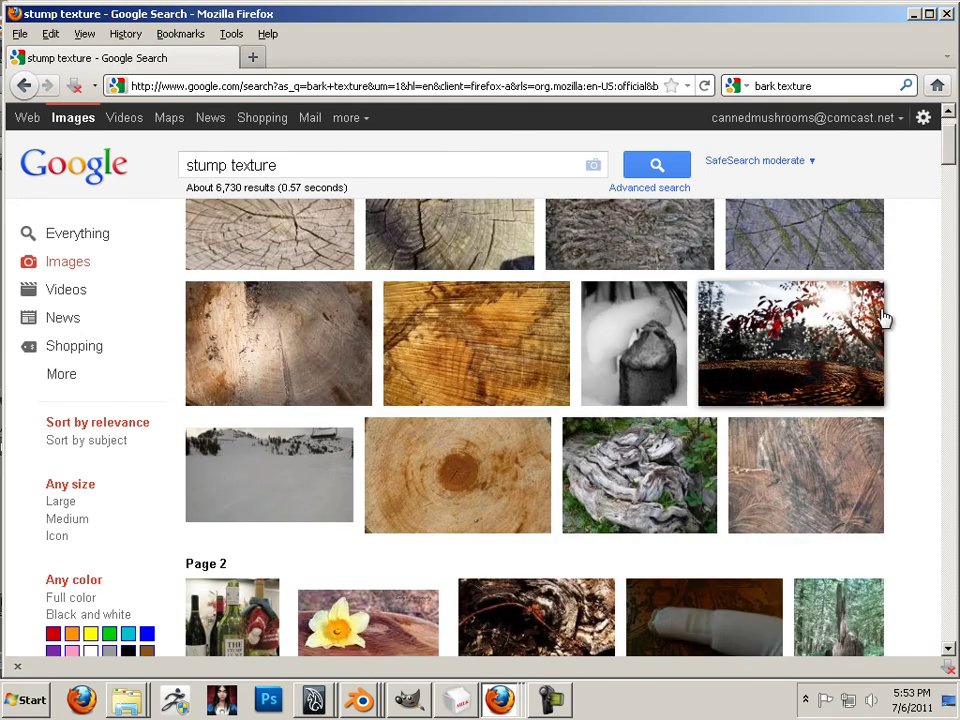
scroll(952, 170, down, 2)
drag(952, 170, 933, 135)
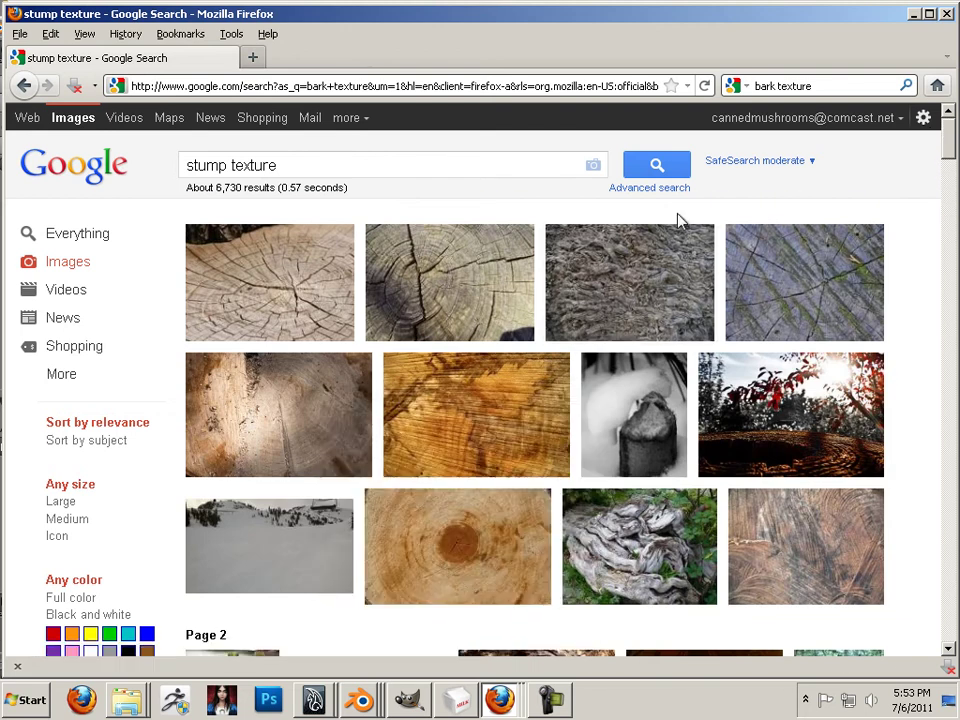
click(614, 189)
click(648, 344)
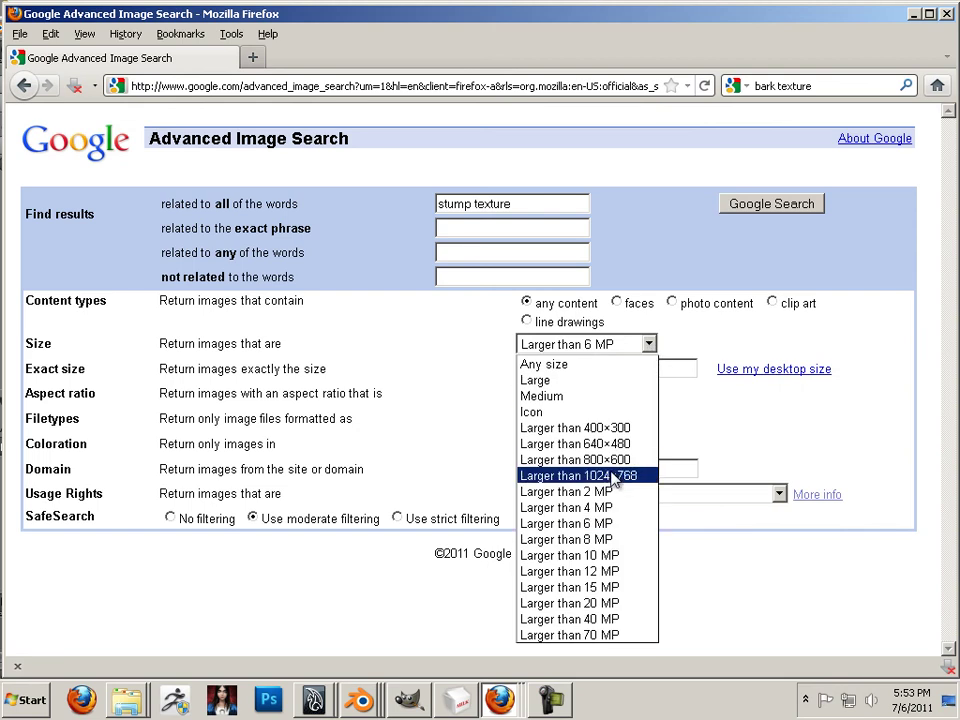
click(555, 491)
click(766, 208)
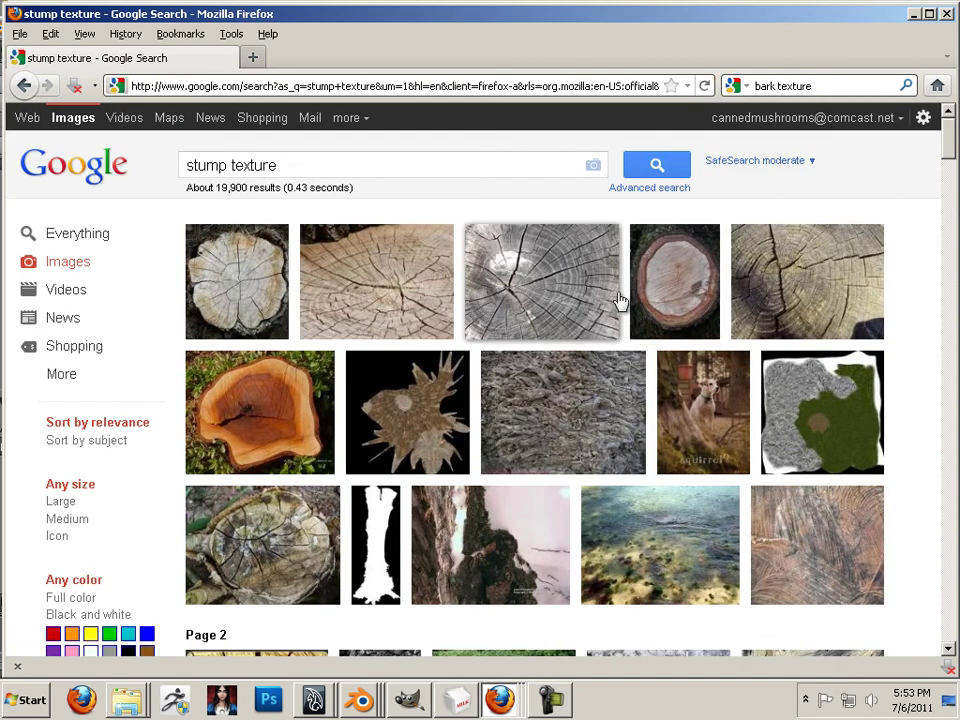
Open the full-size version of the wdc3d.com tree-stump-texture-002.jpg result and copy the image.
click(251, 276)
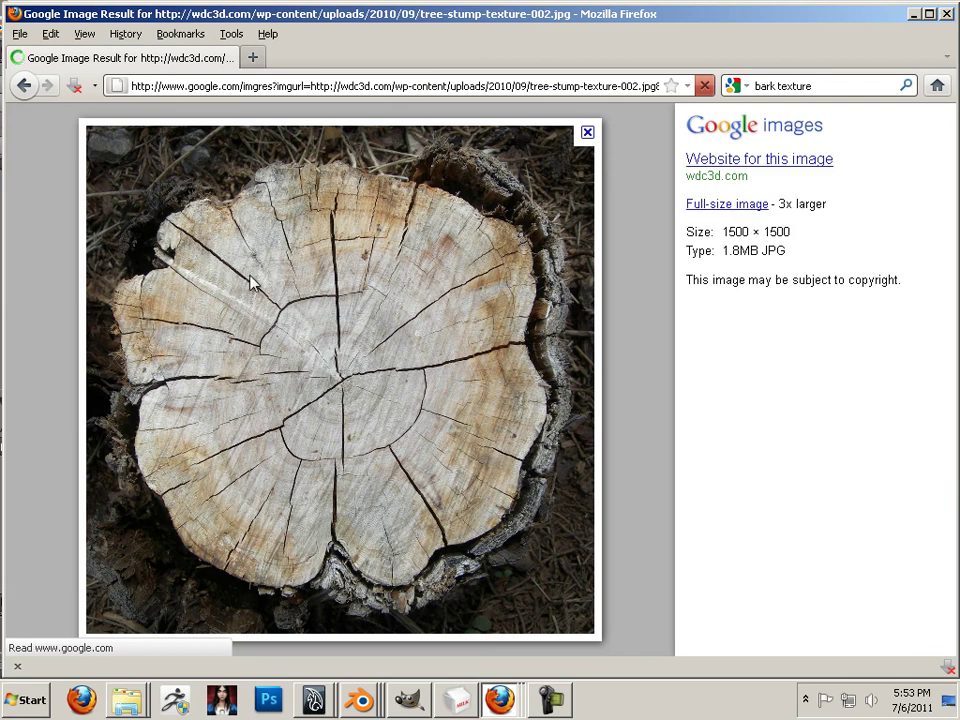
click(727, 206)
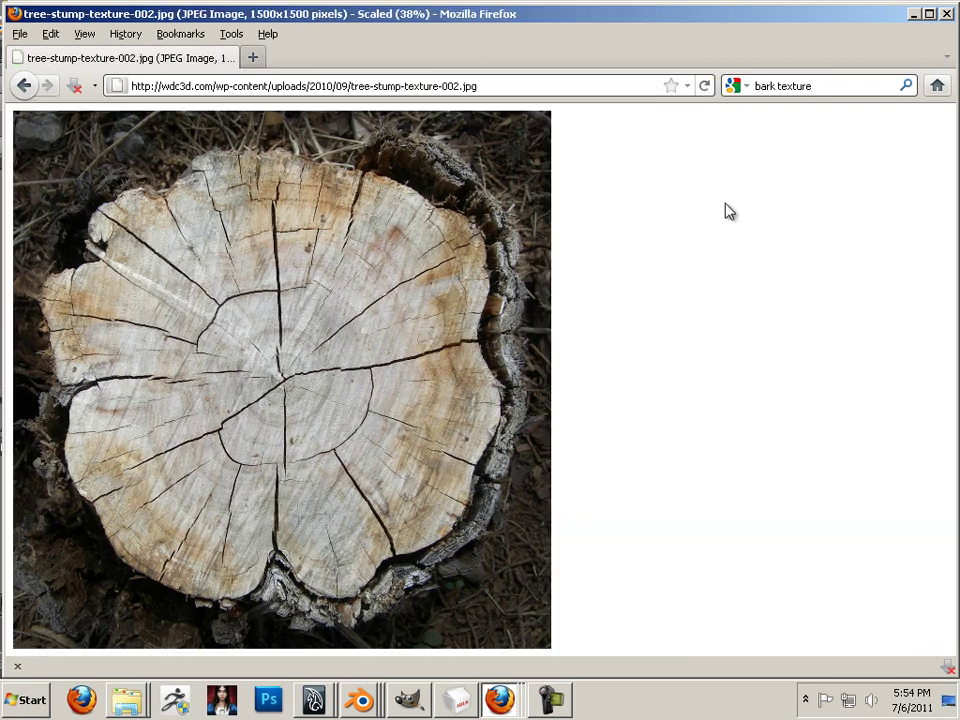
right_click(305, 321)
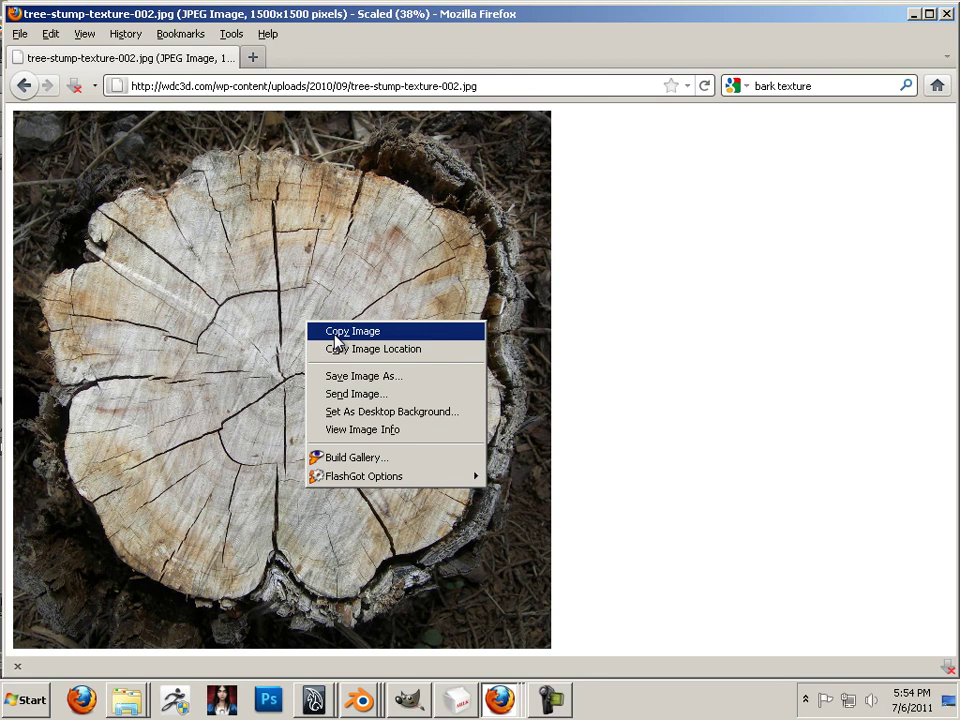
click(336, 332)
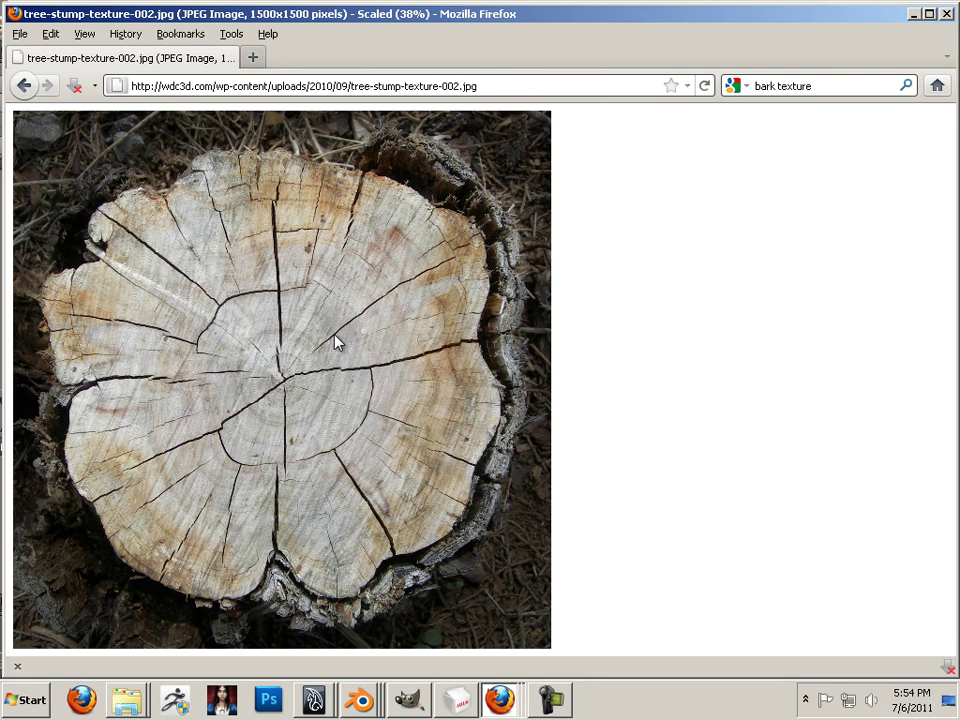
Switch to GIMP and hide both bark layers, leaving only the white background visible.
click(403, 711)
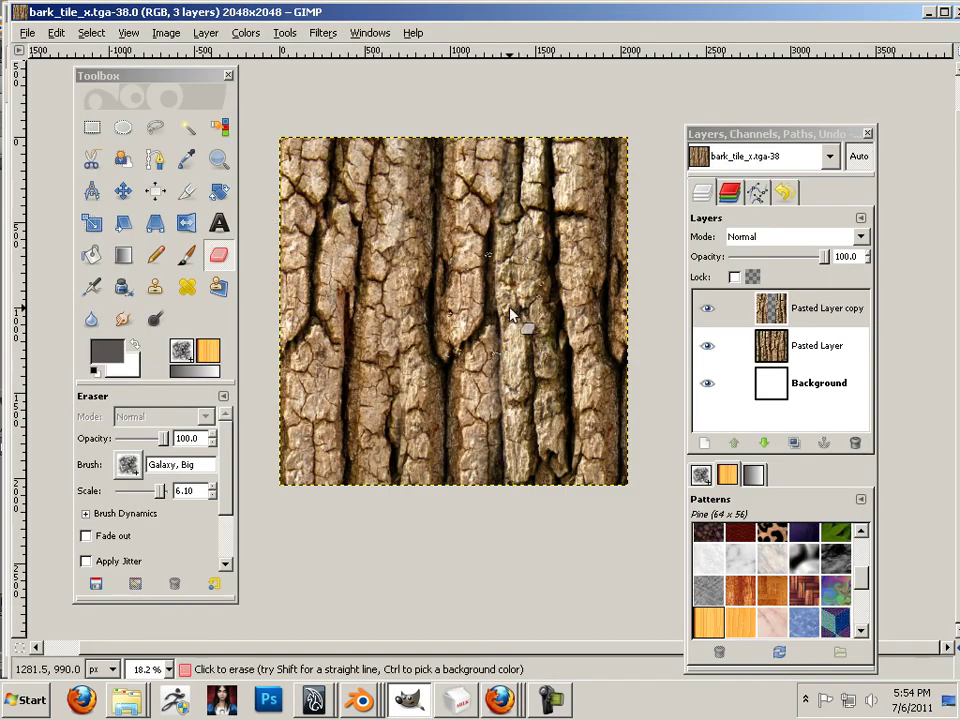
click(707, 308)
click(707, 345)
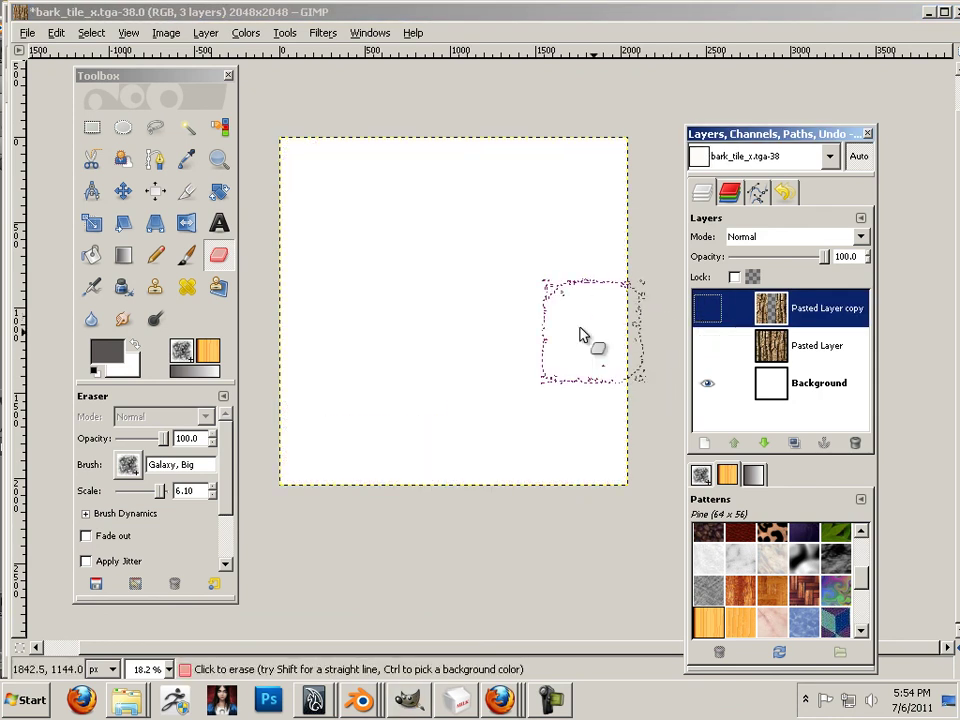
Paste the copied stump image and turn the floating selection into a new layer.
click(56, 33)
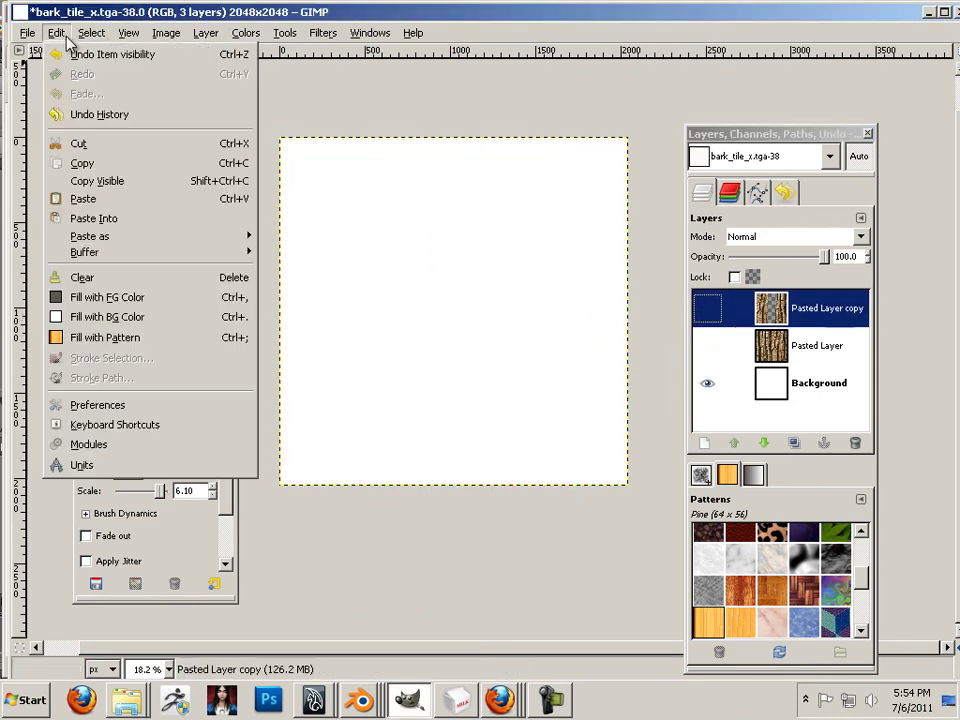
click(82, 199)
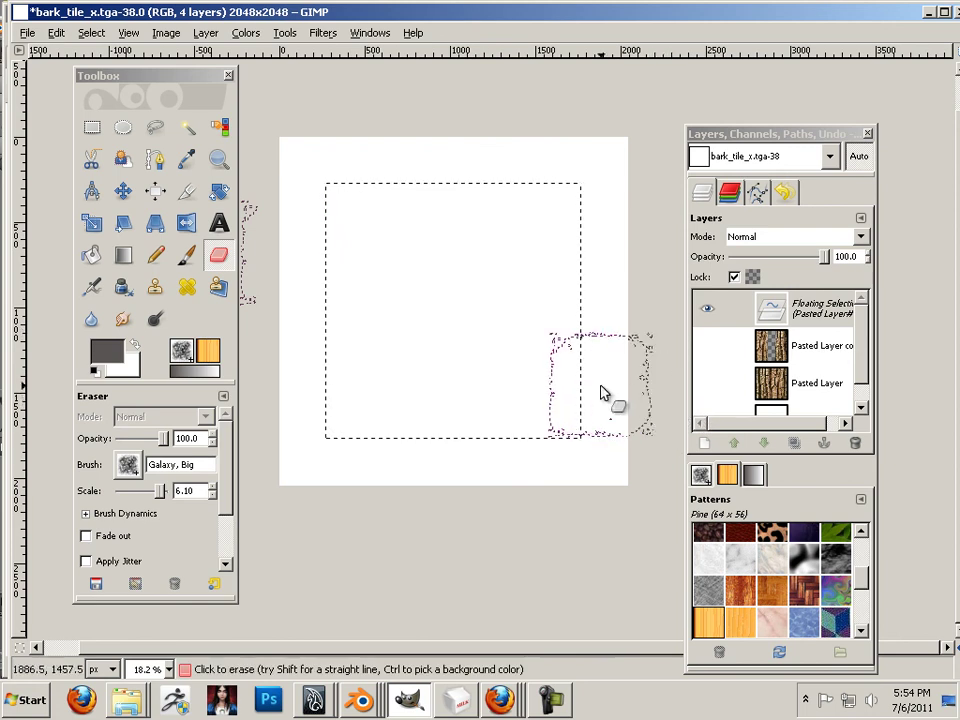
scroll(735, 398, down, 3)
scroll(735, 398, up, 3)
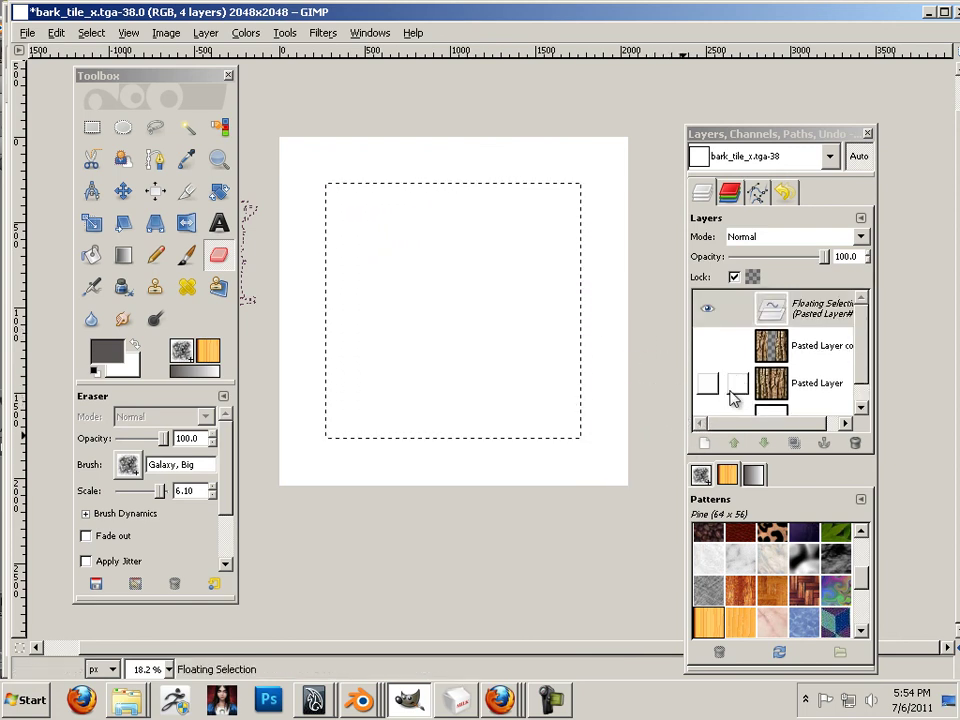
click(705, 443)
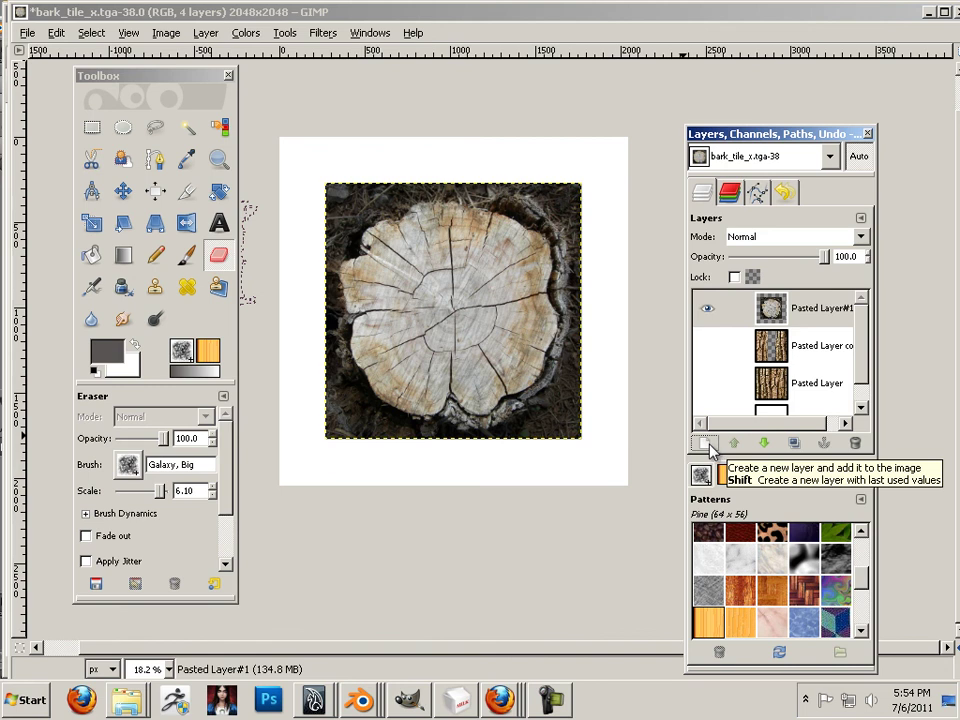
Scale the stump layer down to about 527 × 631 px and place it near the canvas's upper-left corner.
click(92, 225)
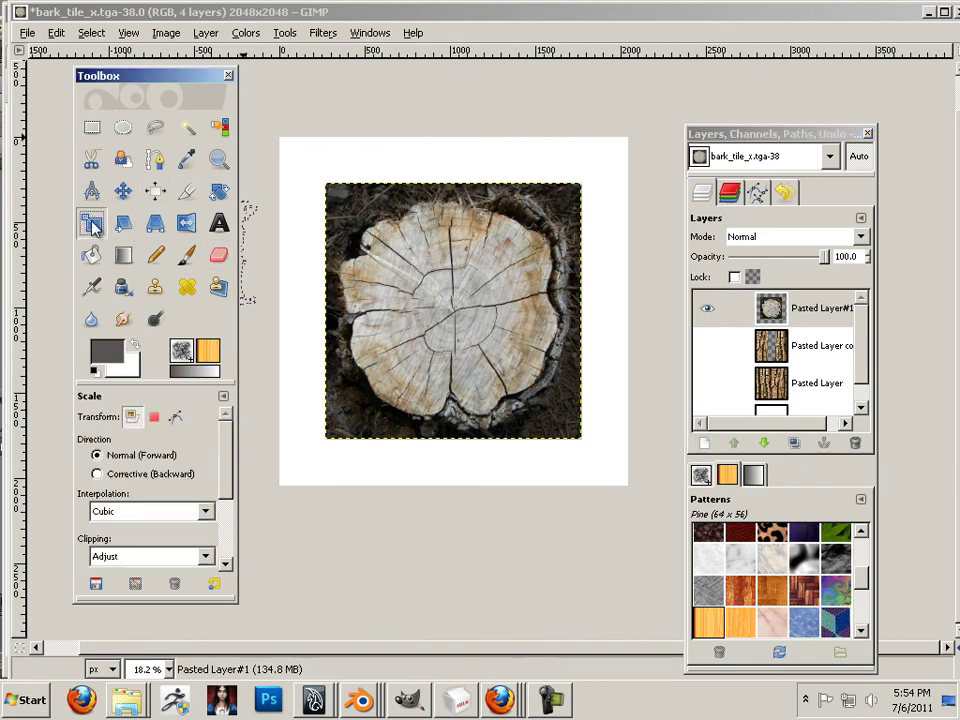
click(469, 187)
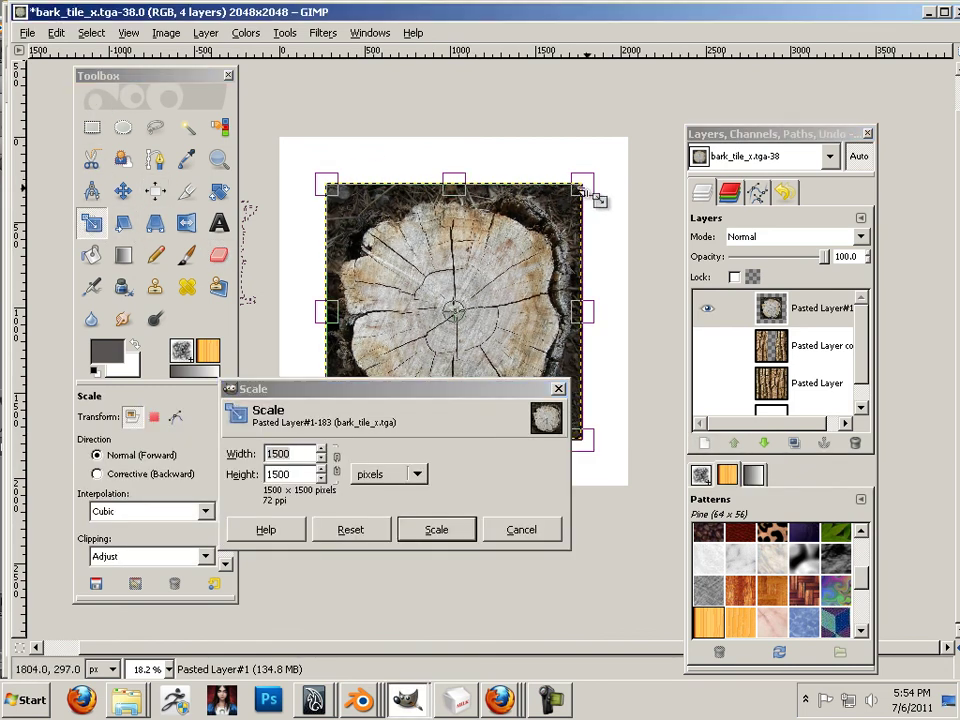
drag(584, 189, 428, 341)
click(420, 511)
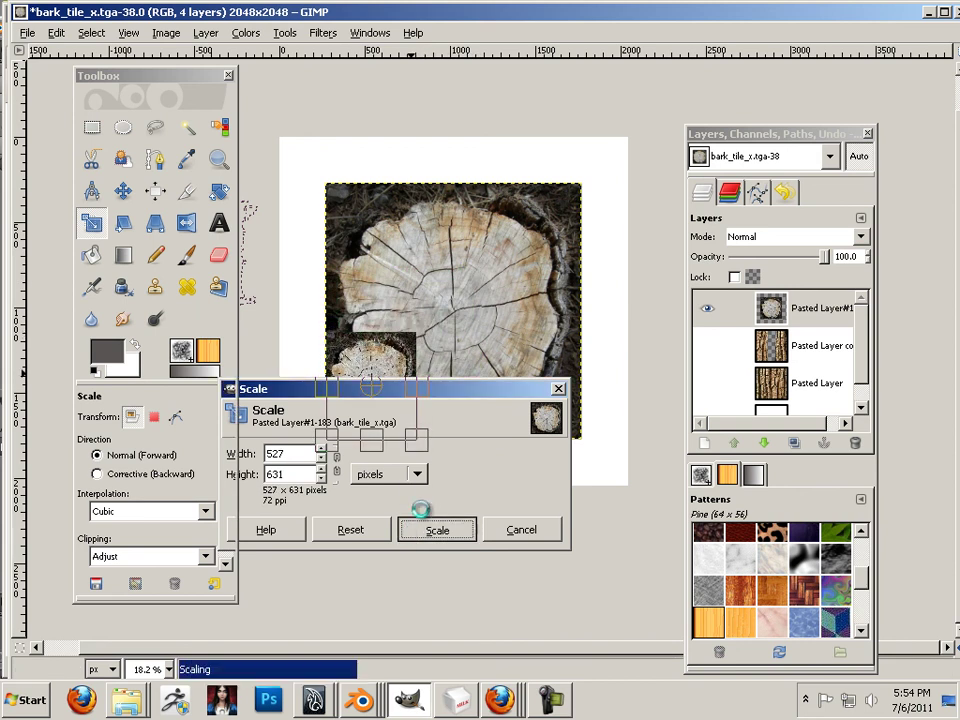
drag(397, 425, 342, 230)
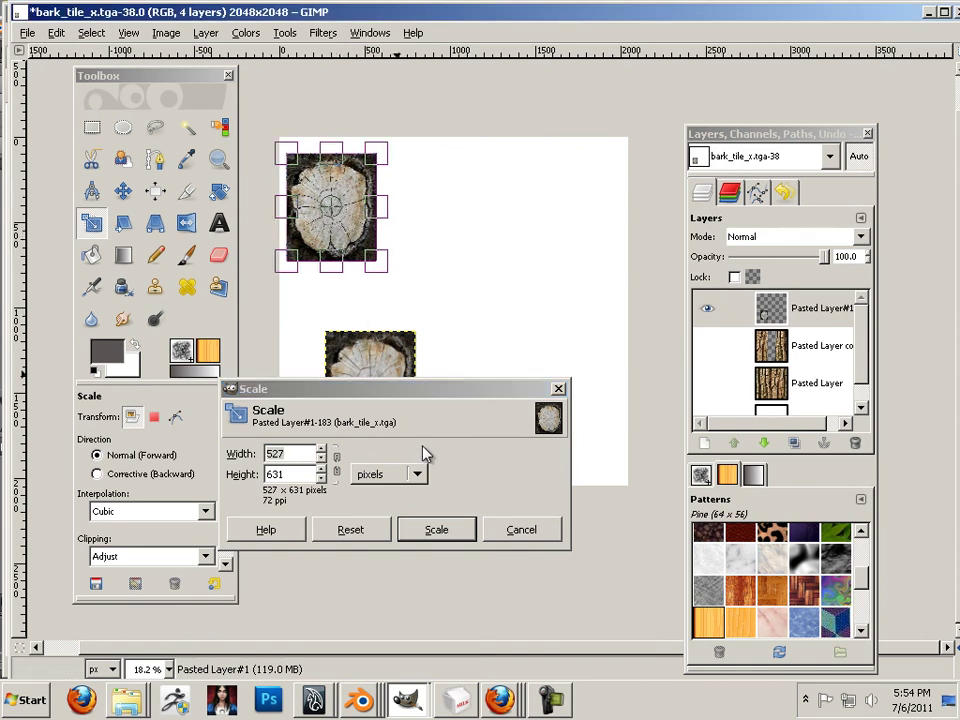
click(465, 529)
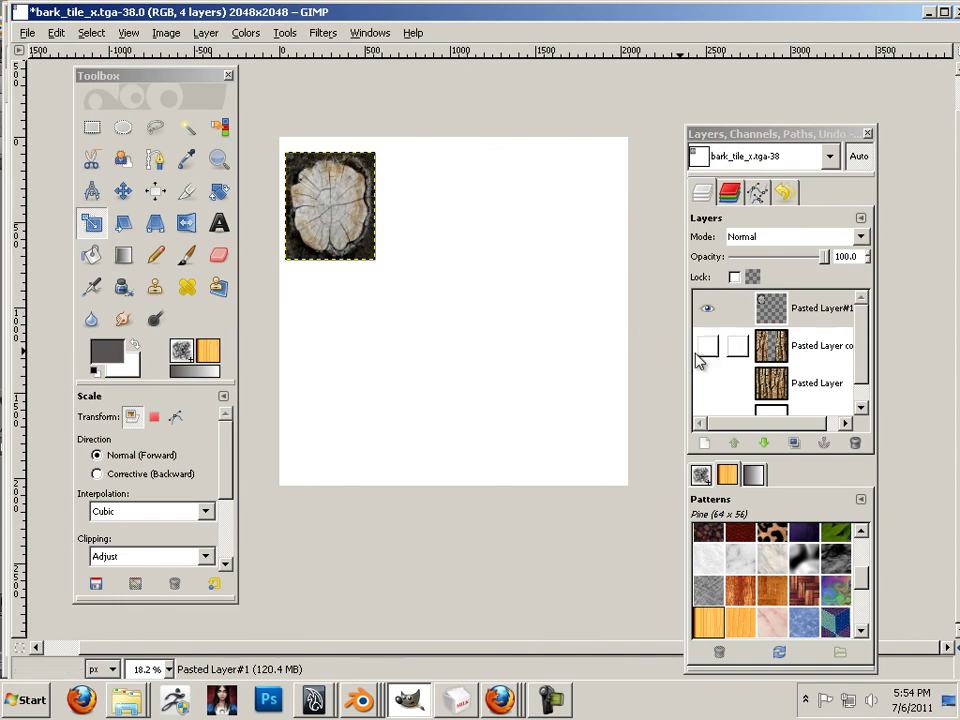
Duplicate the scaled stump layer and move the copy directly below the original.
right_click(807, 314)
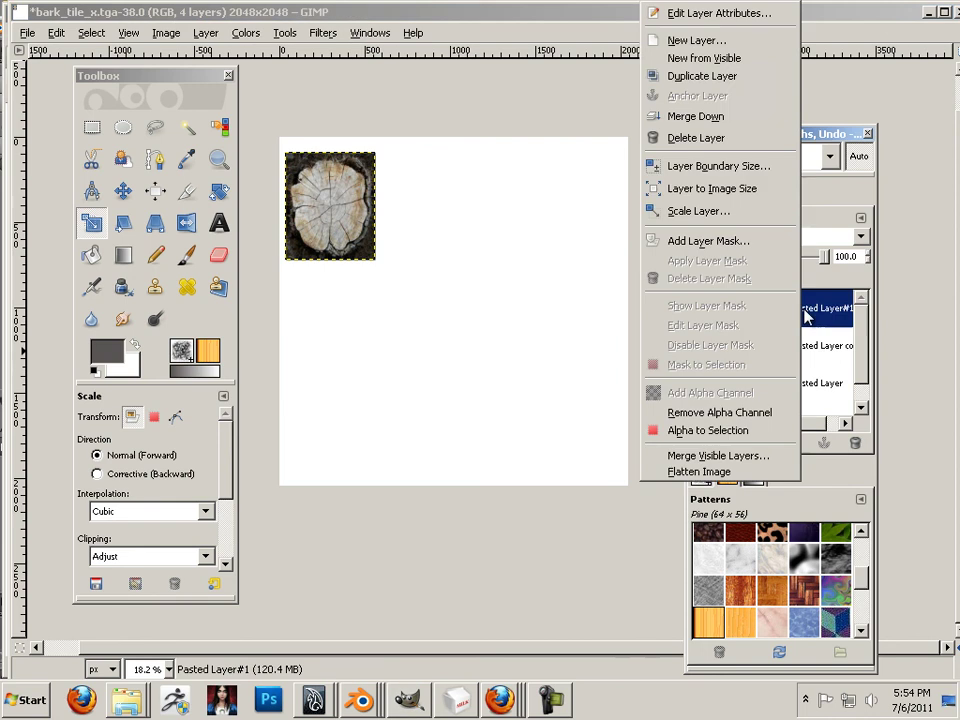
click(739, 78)
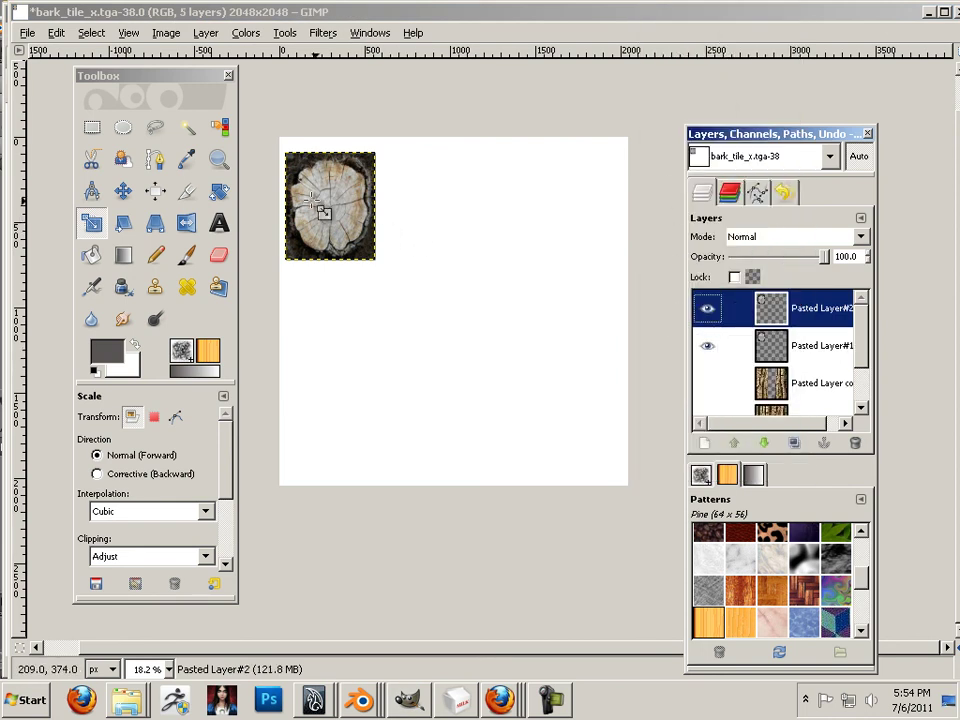
click(123, 190)
drag(348, 226, 348, 334)
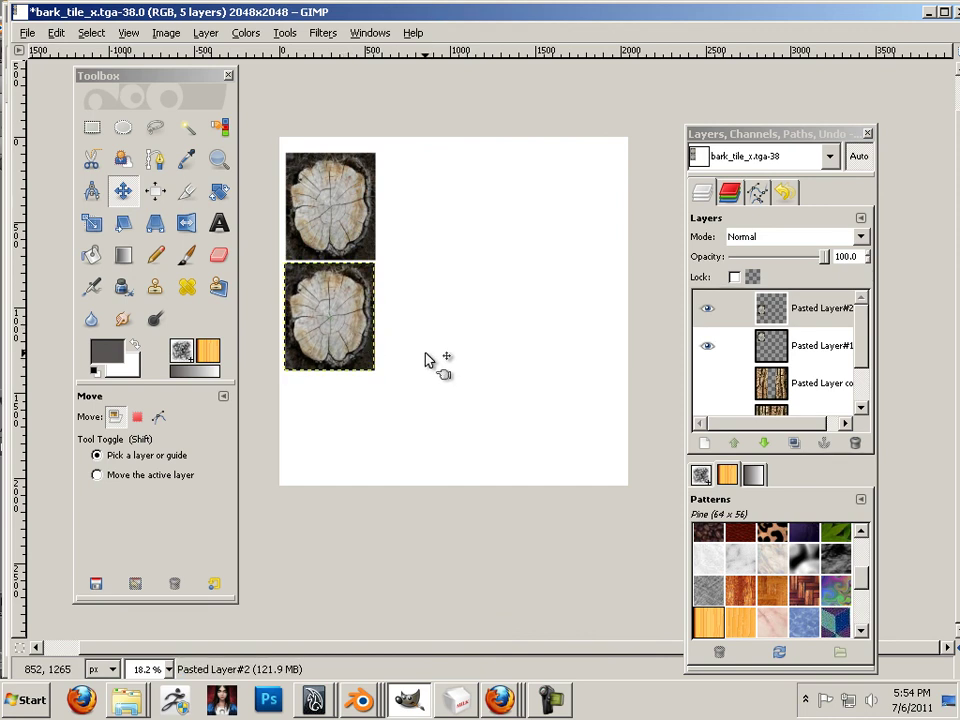
click(803, 350)
click(814, 315)
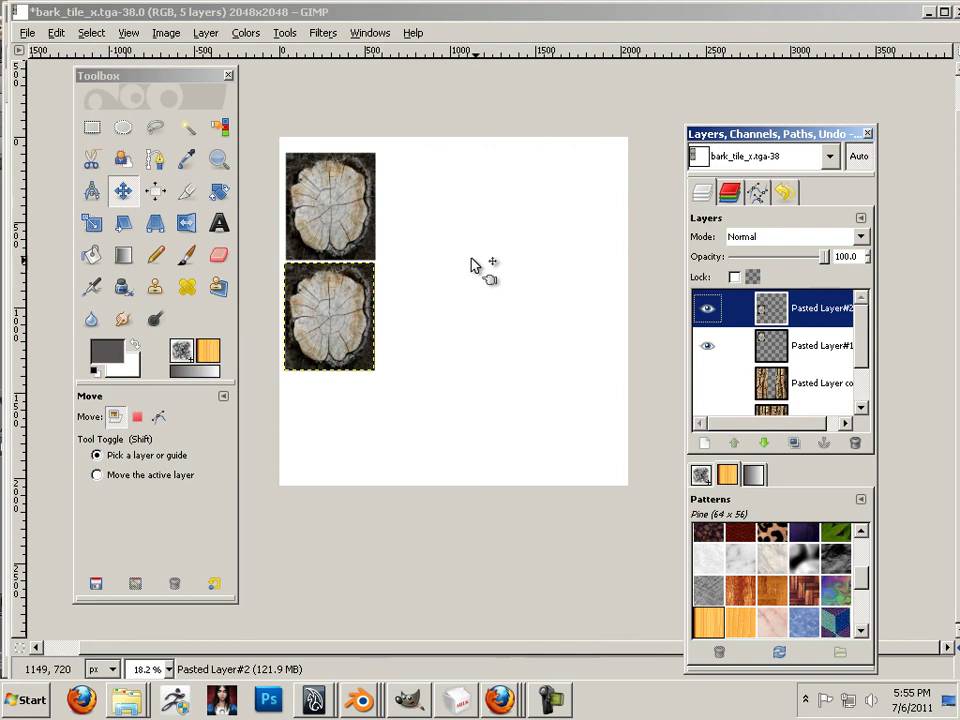
Save the image as stump.tga in the 6 temp folder, merging the visible layers on export.
click(28, 34)
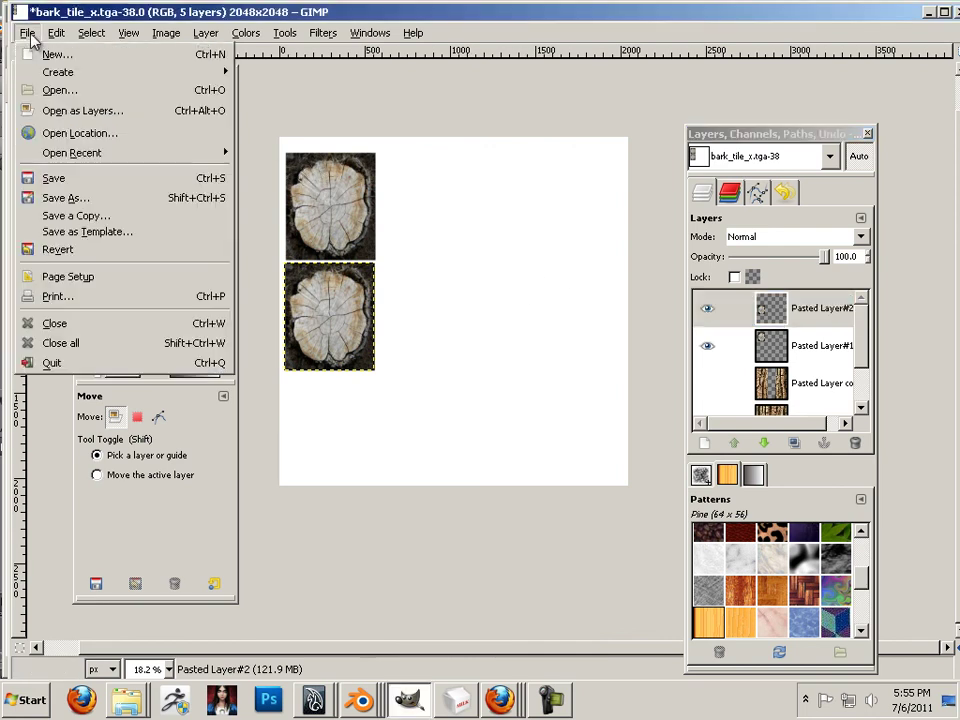
click(318, 226)
key(Tab)
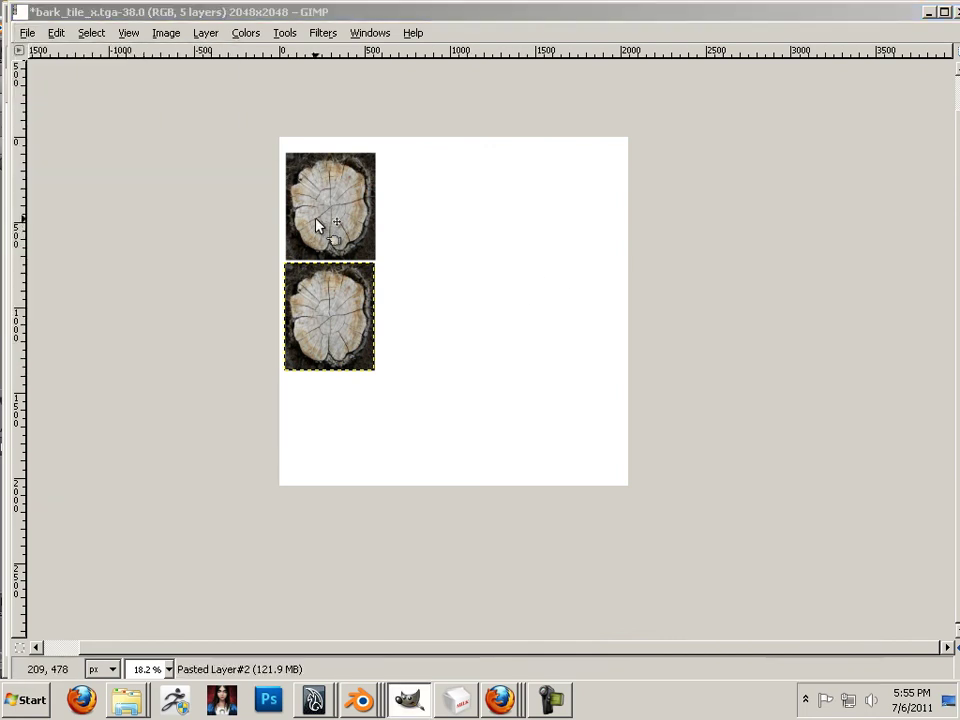
key(ctrl+shift+s)
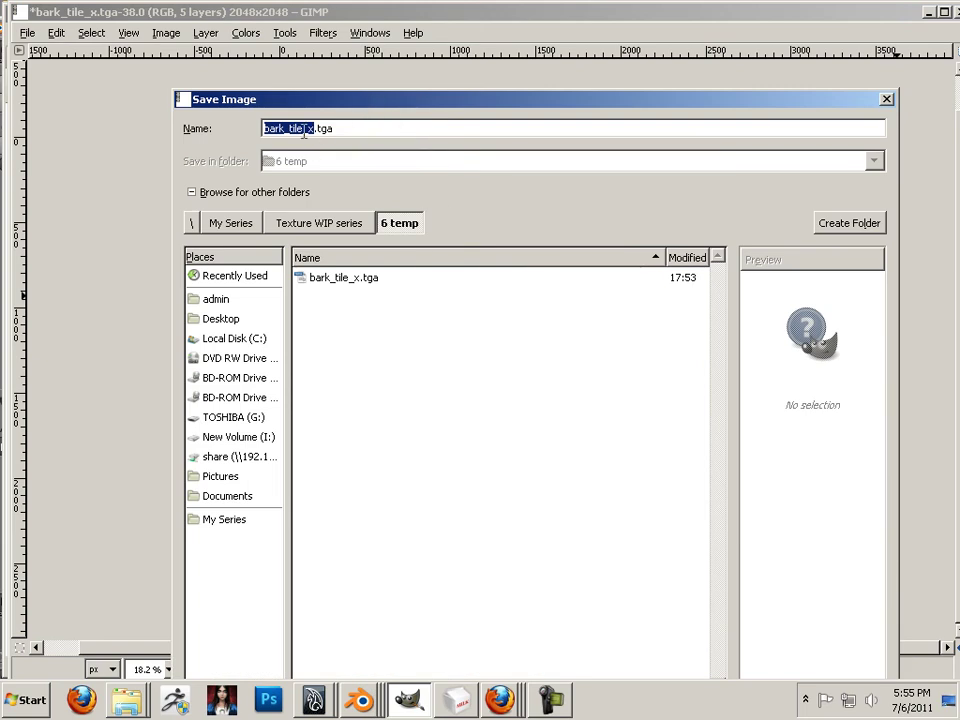
click(304, 131)
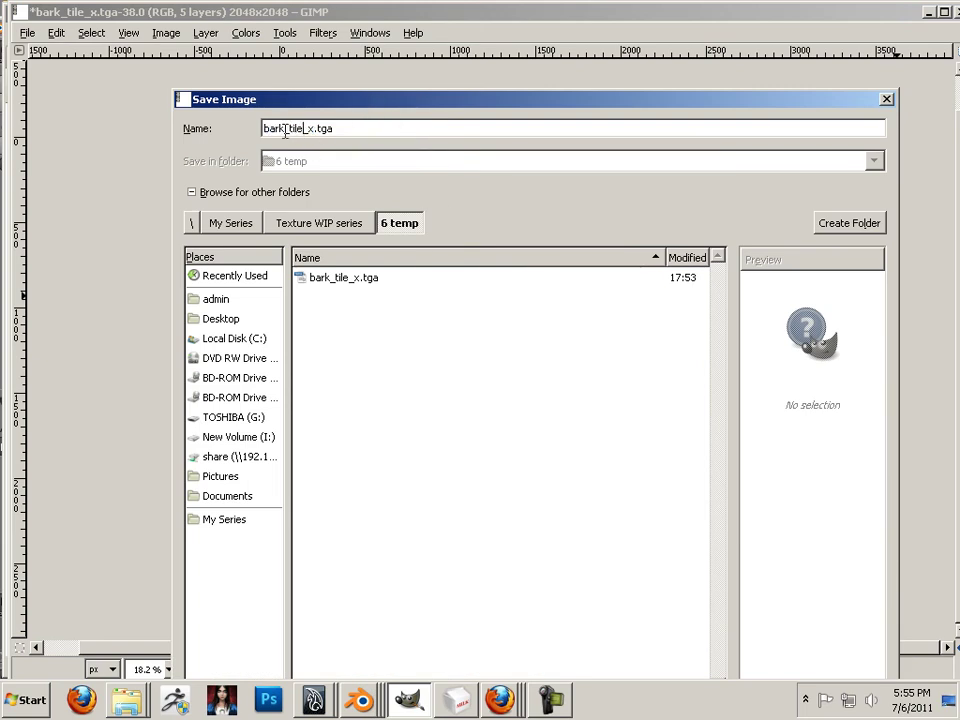
drag(316, 130, 205, 132)
text(stump)
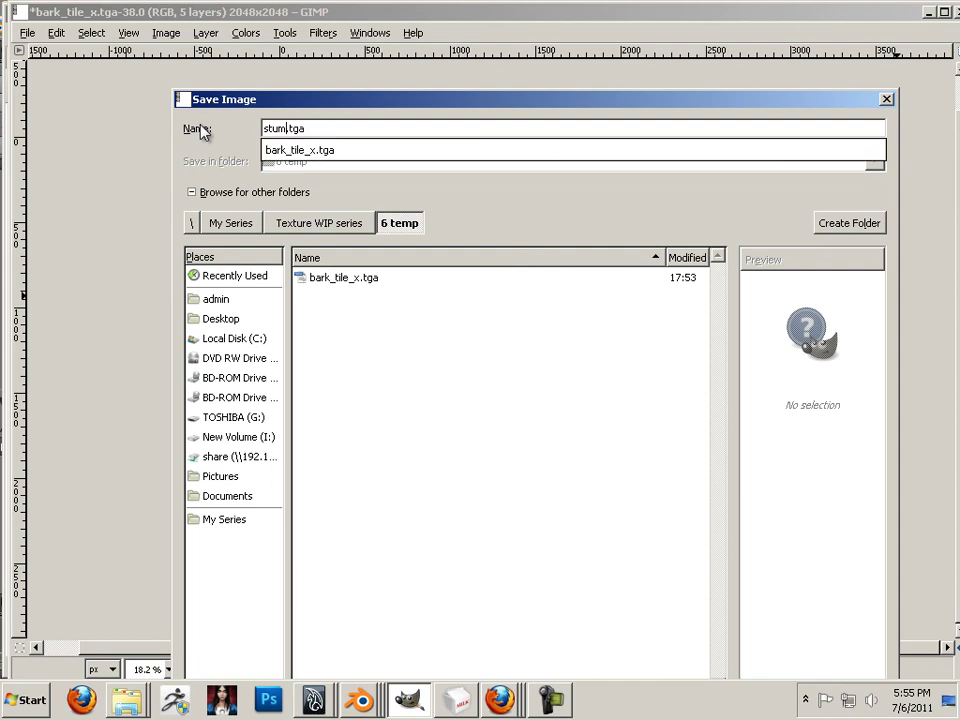
click(600, 97)
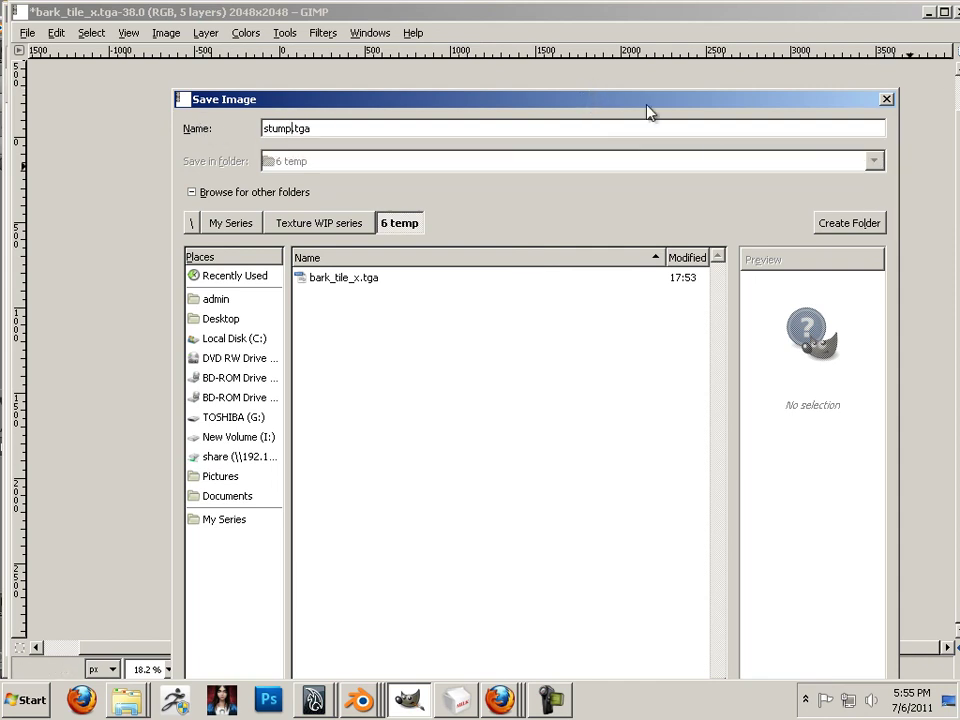
key(Escape)
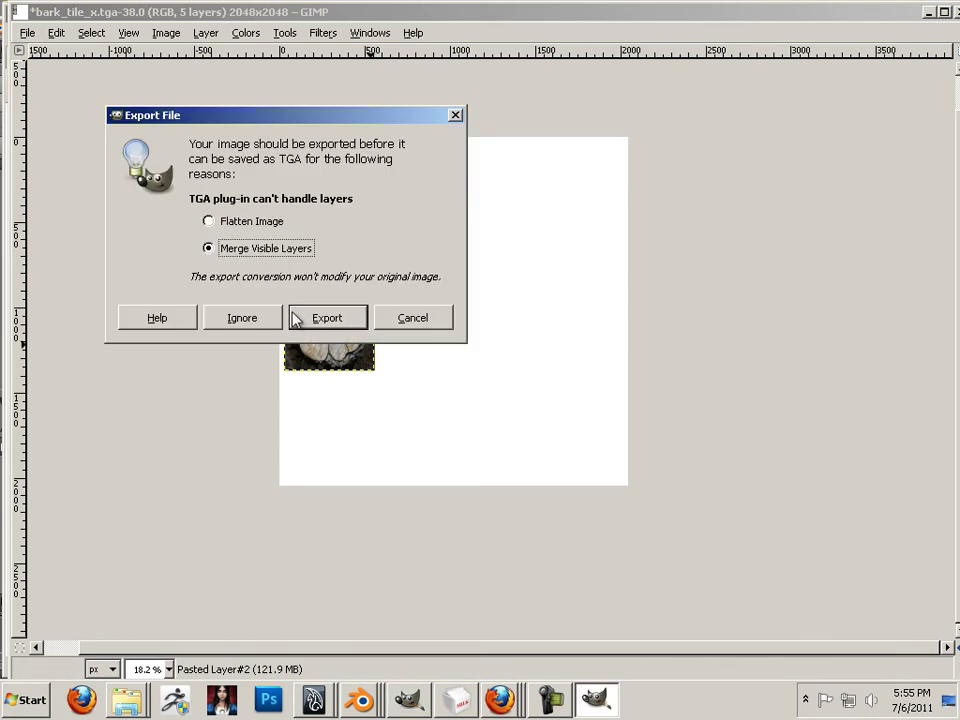
click(296, 318)
click(258, 247)
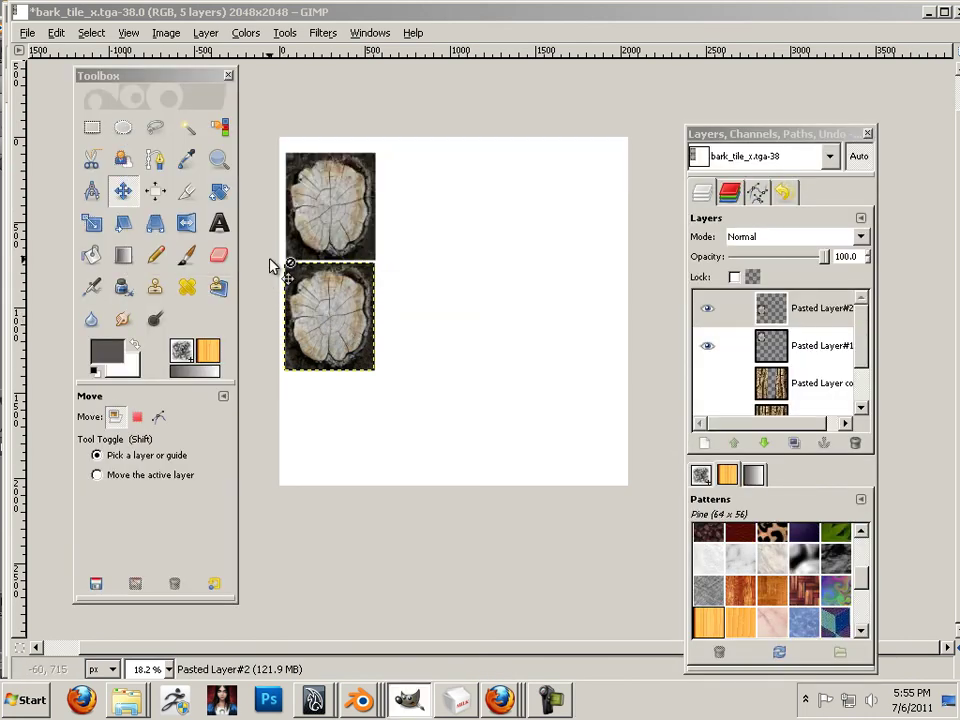